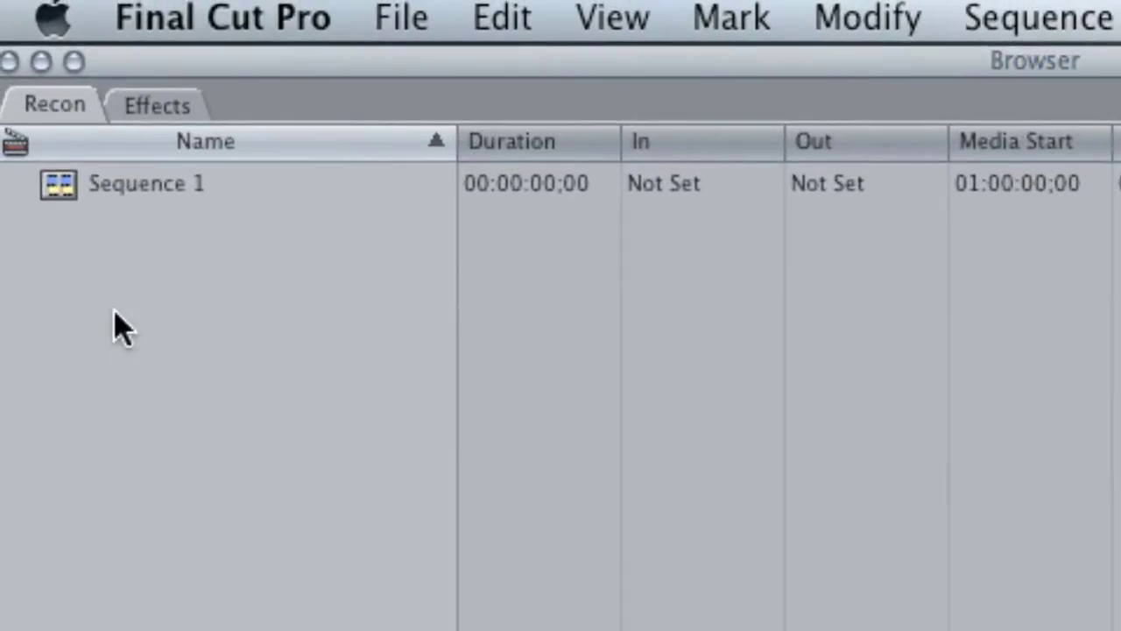
# Start a file import from the Browser and browse to Desktop > TimelapseTest
pyautogui.rightClick(122, 315)
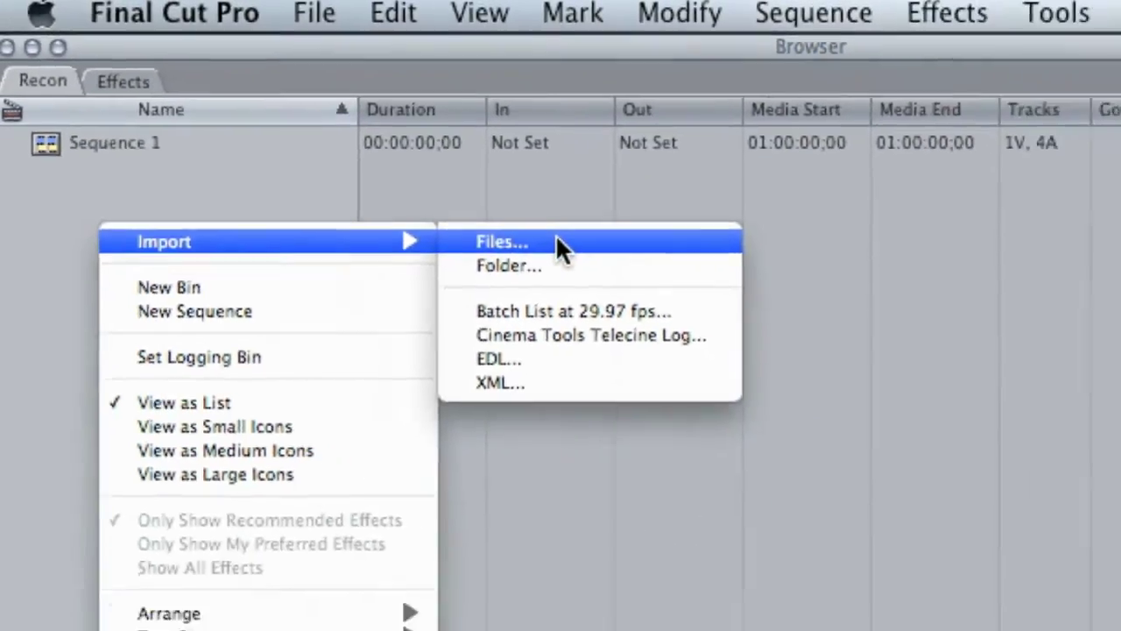
pyautogui.moveTo(210, 309)
pyautogui.click(631, 311)
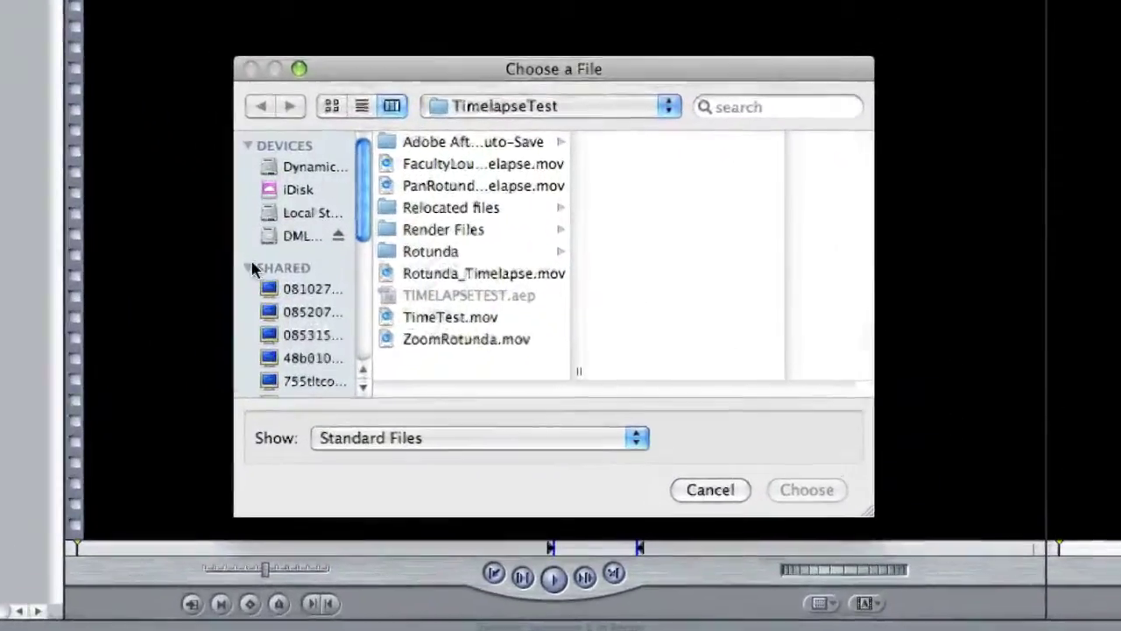
pyautogui.scroll(-3, 267, 302)
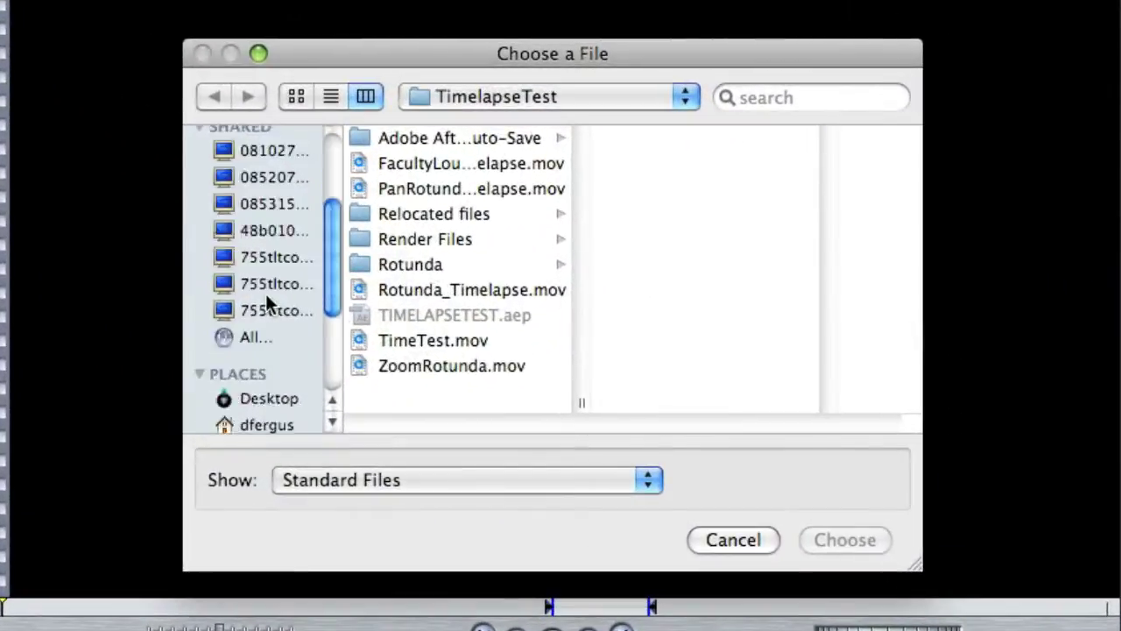
pyautogui.scroll(-3, 265, 293)
pyautogui.click(255, 310)
pyautogui.click(305, 286)
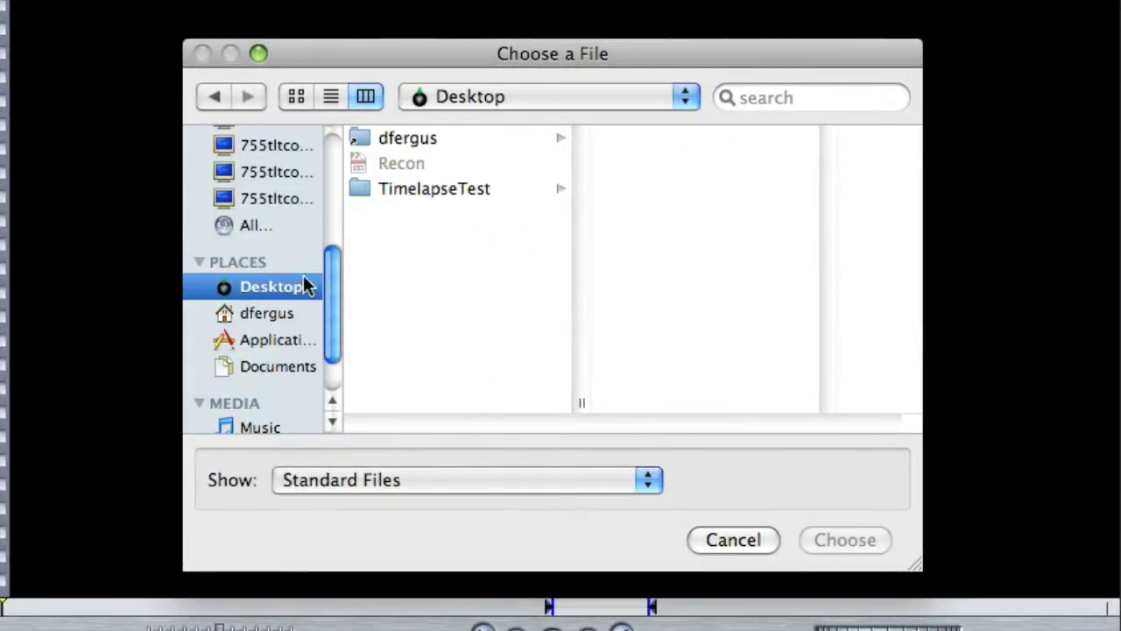
pyautogui.click(436, 195)
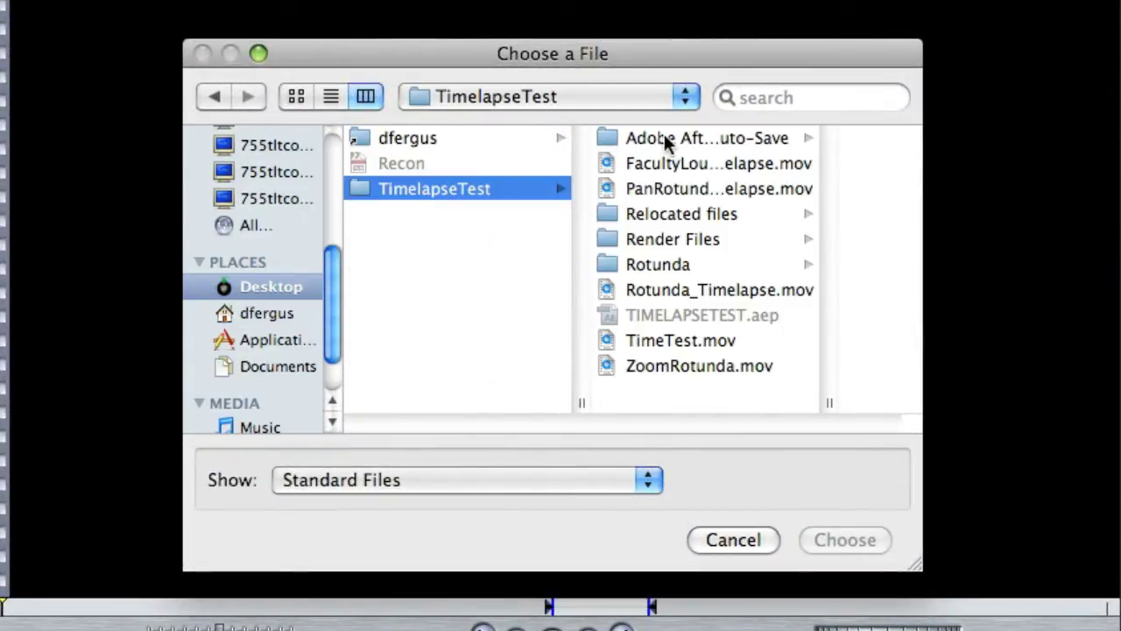
# Import FacultyLounge_Timelapse, PanRotunda_Timelapse, Rotunda_Timelapse, TimeTest and ZoomRotunda .mov files, skipping the .aep
pyautogui.click(631, 167)
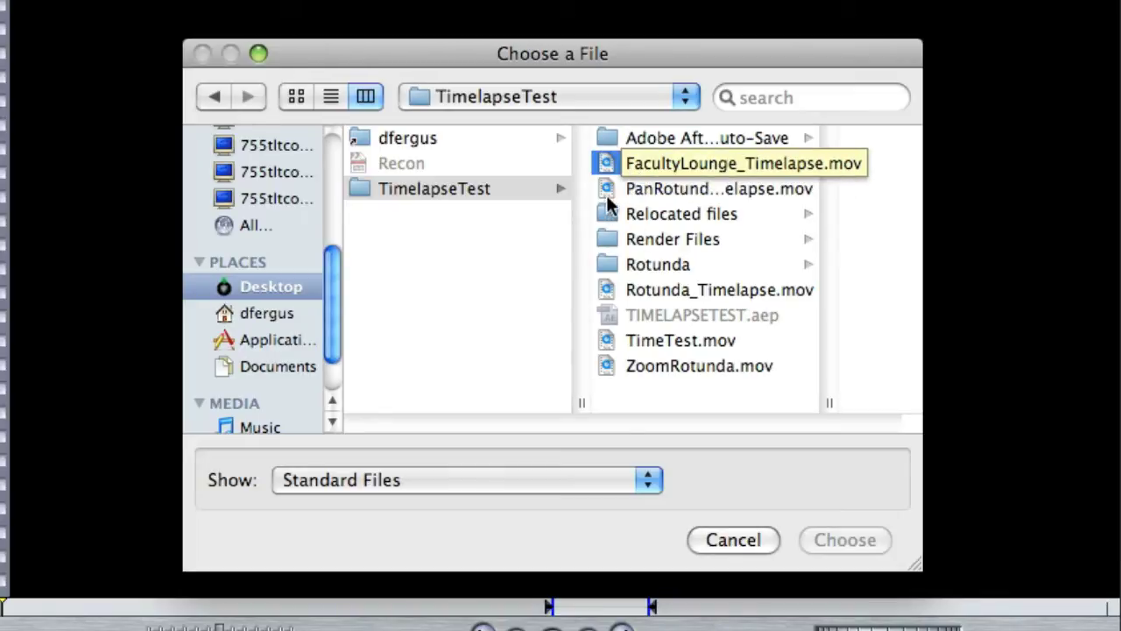
pyautogui.keyDown('shift'); pyautogui.click(611, 189); pyautogui.keyUp('shift')
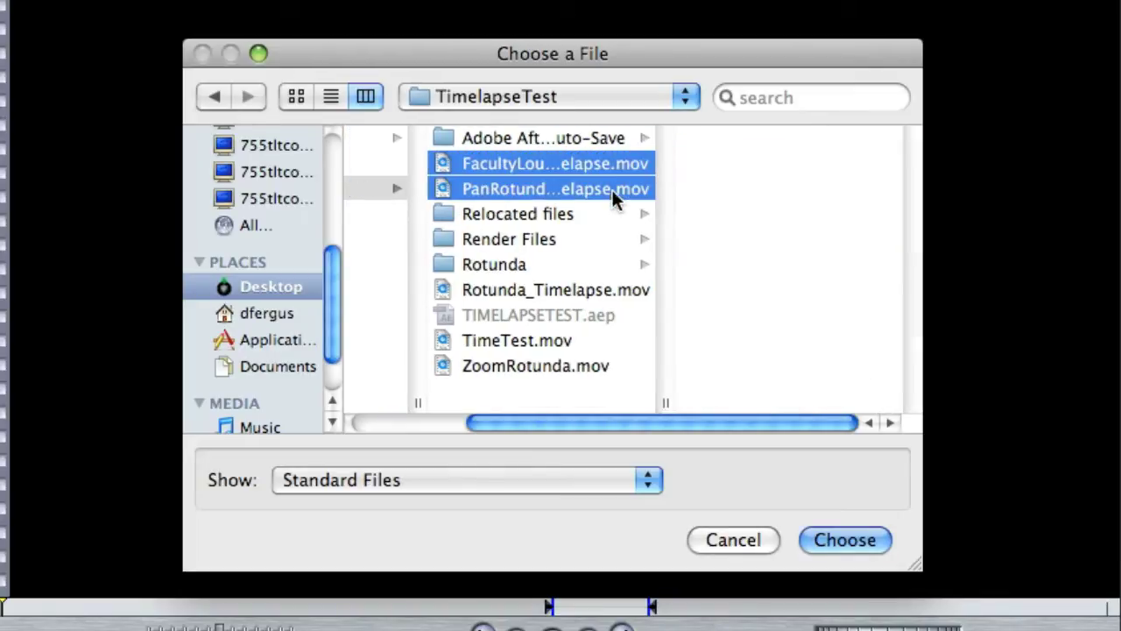
pyautogui.keyDown('super'); pyautogui.click(467, 289); pyautogui.keyUp('super')
pyautogui.keyDown('super'); pyautogui.click(443, 340); pyautogui.keyUp('super')
pyautogui.keyDown('super'); pyautogui.click(444, 366); pyautogui.keyUp('super')
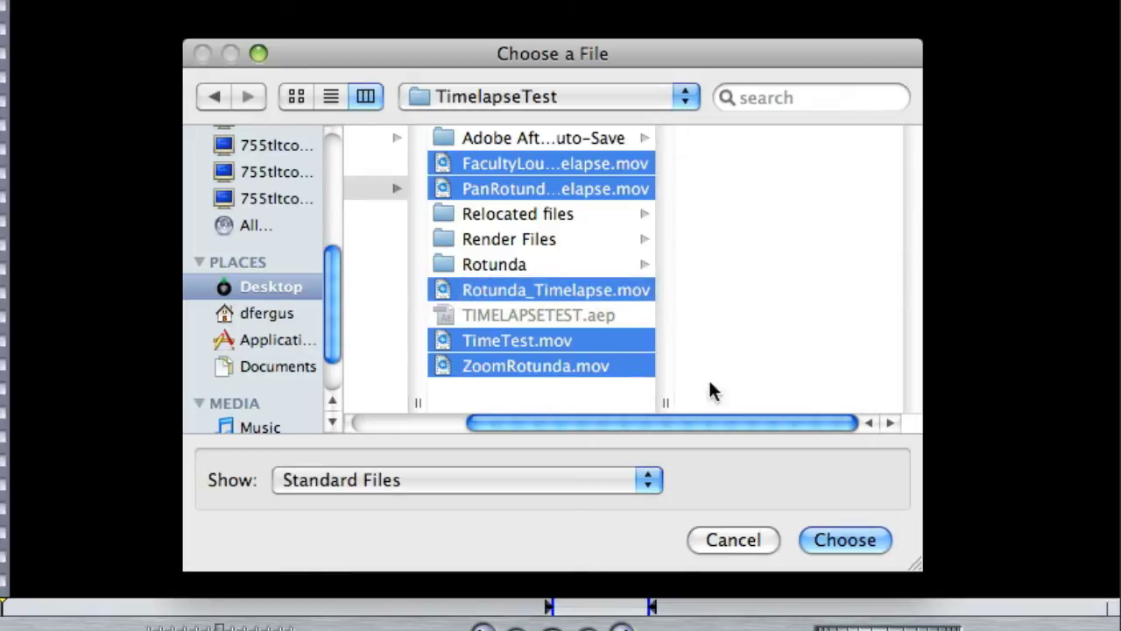
pyautogui.click(853, 542)
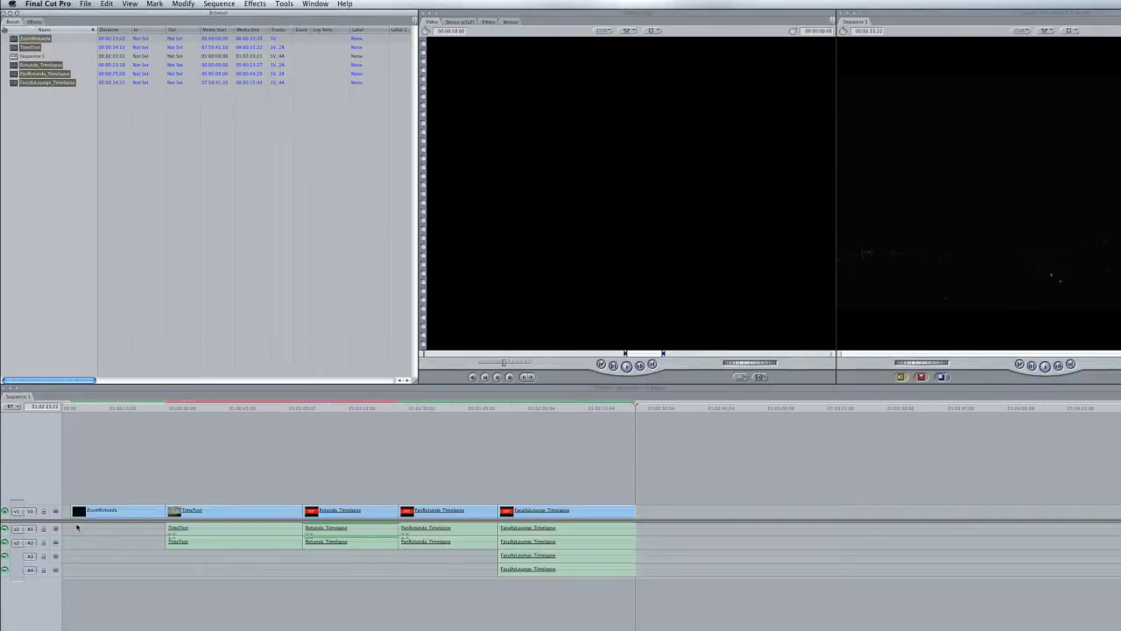
# Play Sequence 1 from the Timeline, then select the TimeTest clip in the Browser
pyautogui.click(116, 408)
pyautogui.press('space')
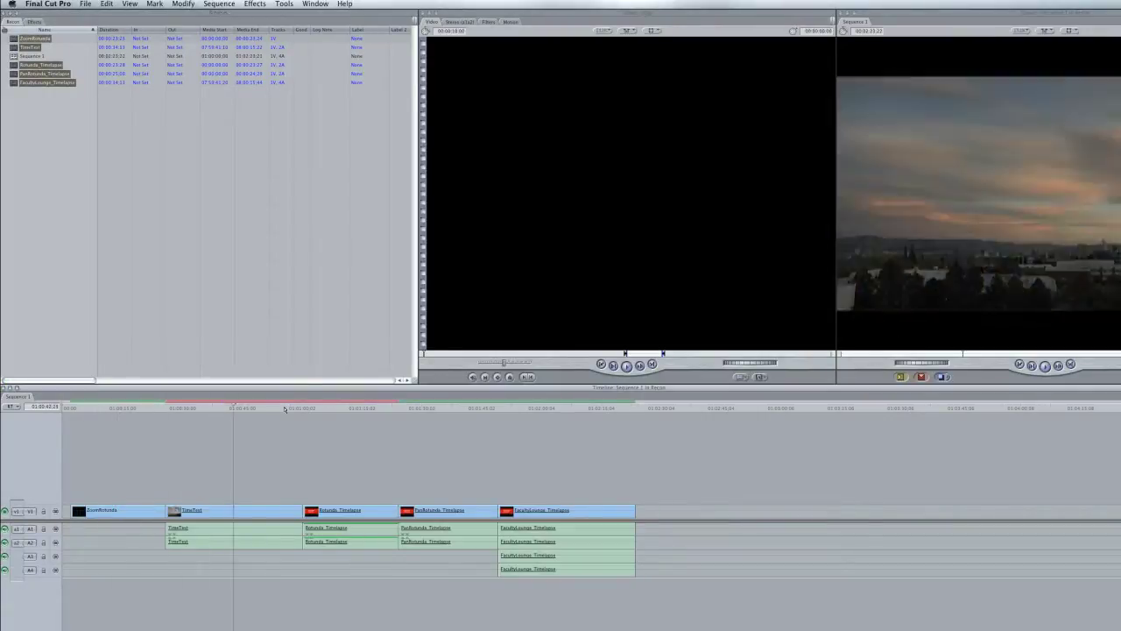
pyautogui.click(105, 175)
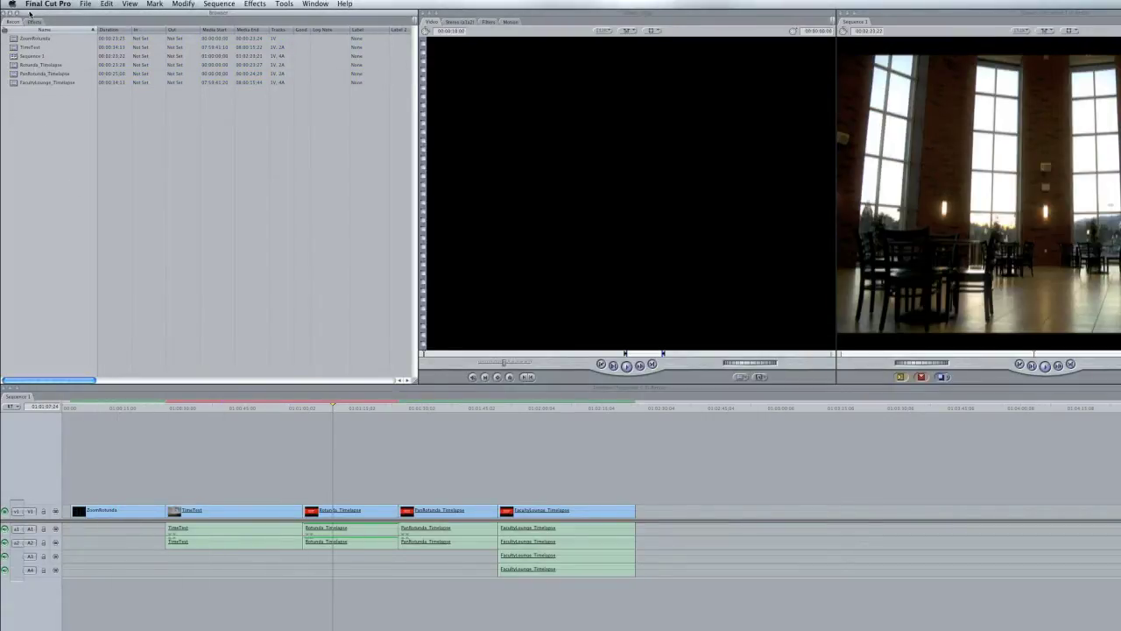
pyautogui.click(13, 56)
pyautogui.click(13, 48)
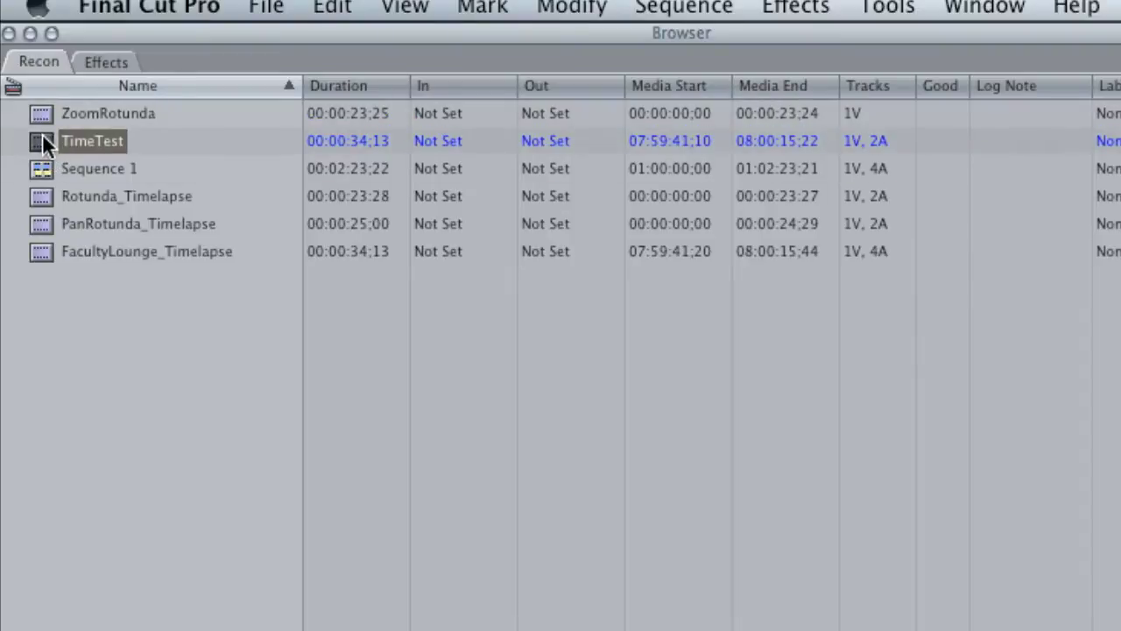
# Use Reveal in Finder on the TimeTest clip to locate its source movie
pyautogui.rightClick(40, 171)
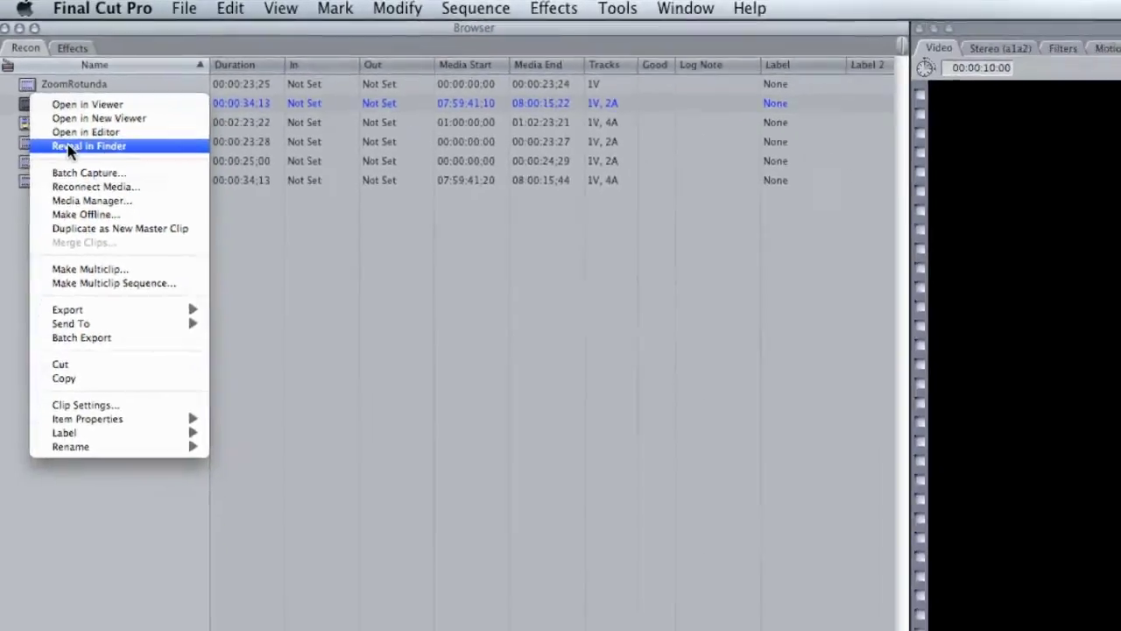
pyautogui.click(111, 235)
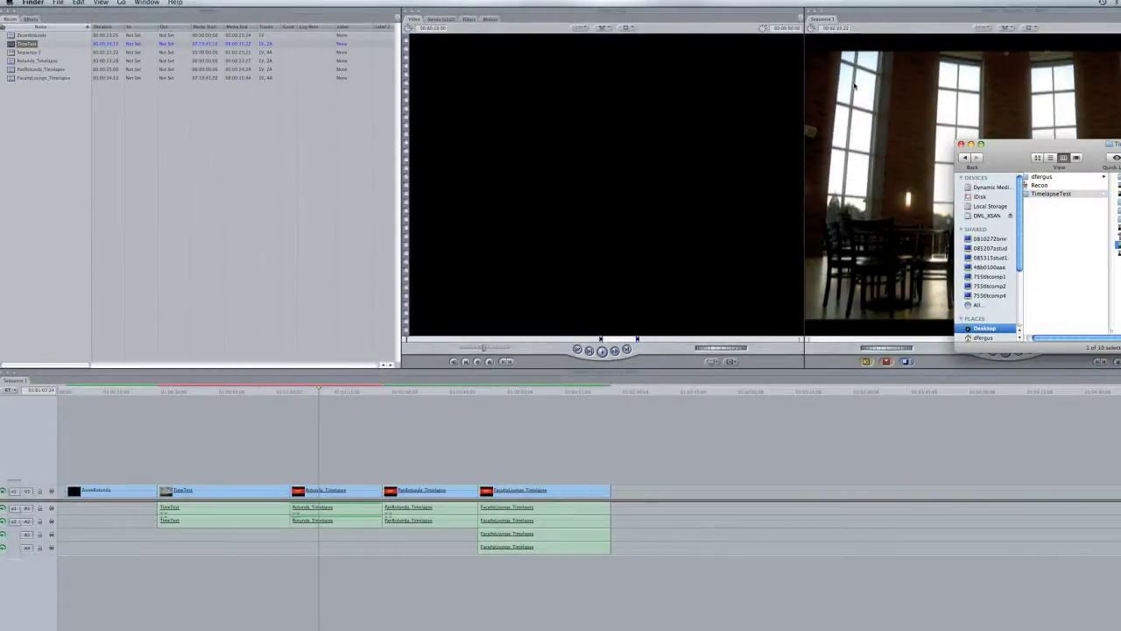
# Move the Finder window into view and drag TimeTest.mov toward the Render Files folder
pyautogui.moveTo(999, 150); pyautogui.dragTo(477, 108)
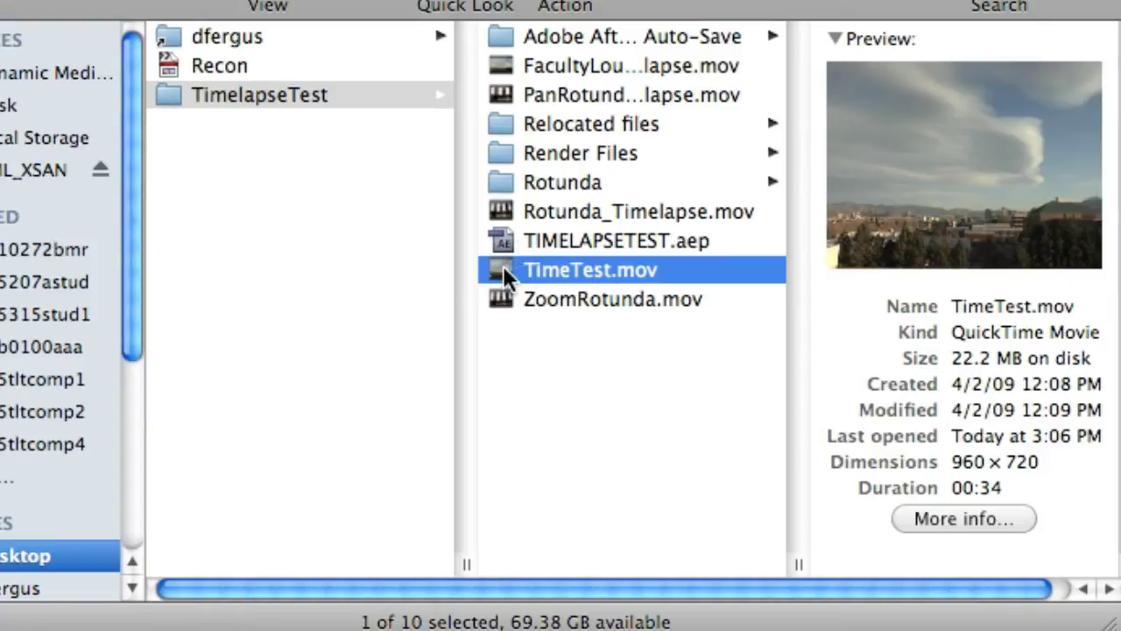
pyautogui.moveTo(498, 271); pyautogui.dragTo(499, 128)
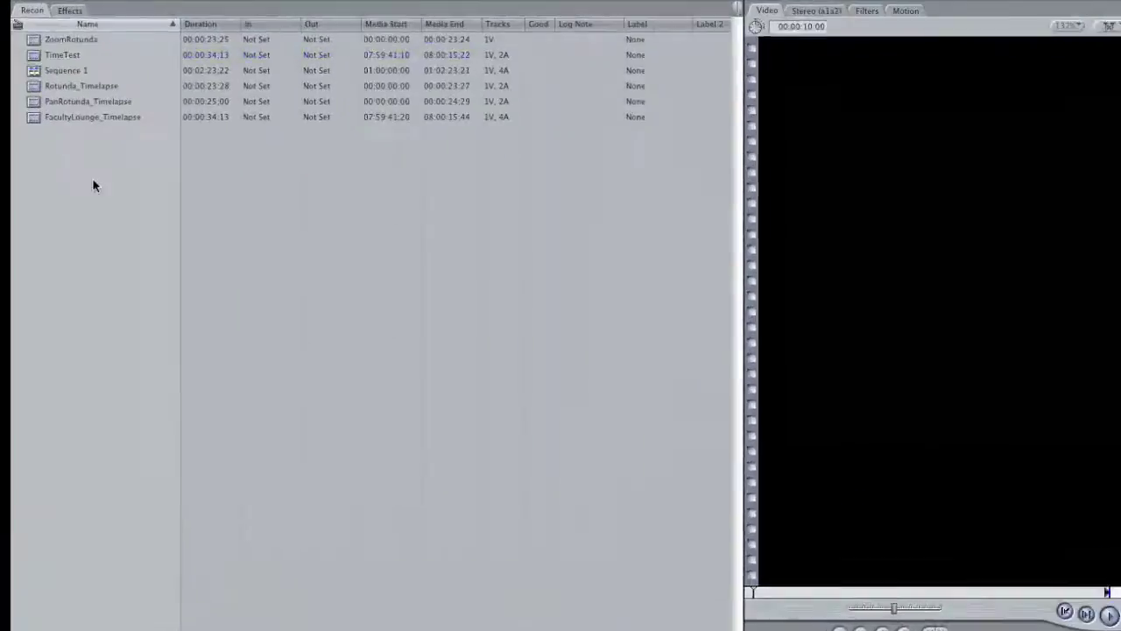
# Select TimeTest in the Browser and reveal TimeTest.mov in the TimelapseTest folder
pyautogui.click(49, 164)
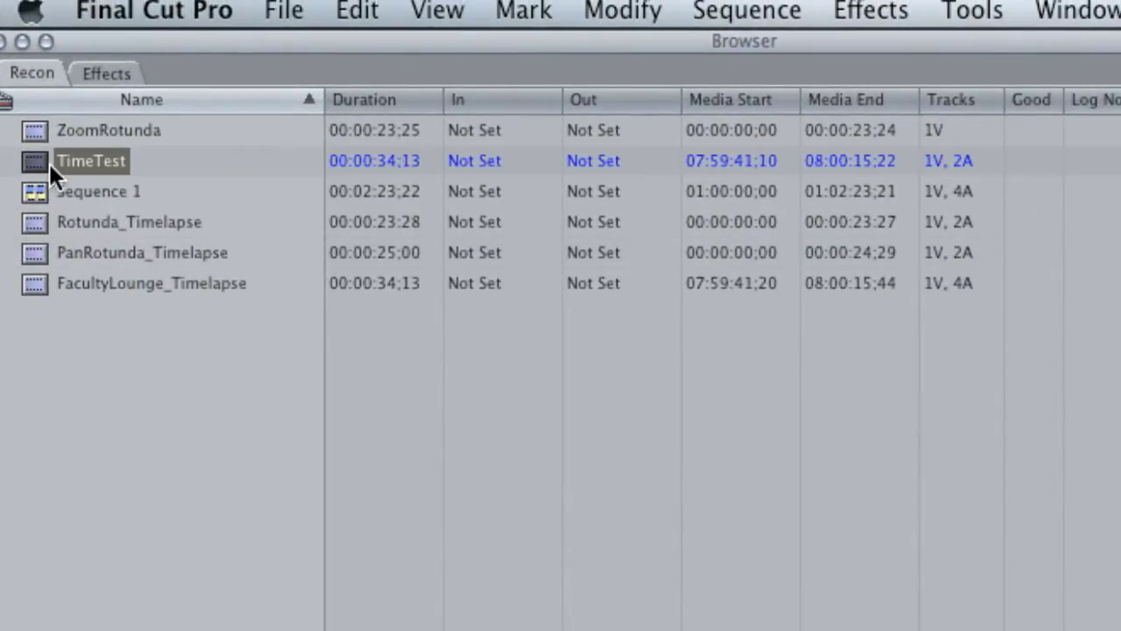
pyautogui.doubleClick(41, 166)
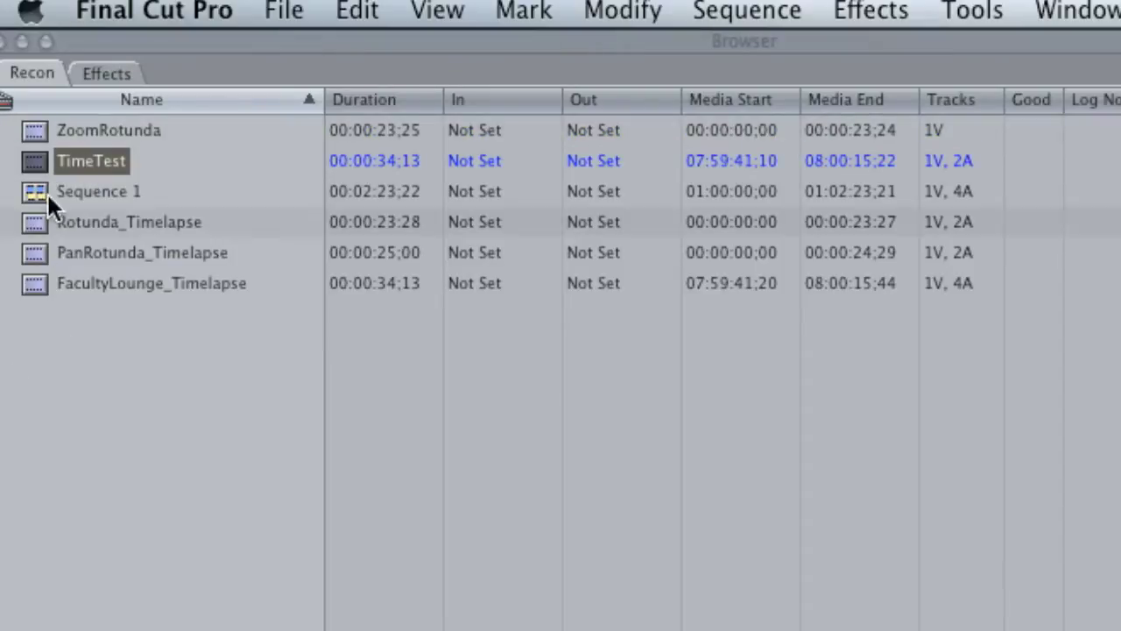
pyautogui.rightClick(43, 160)
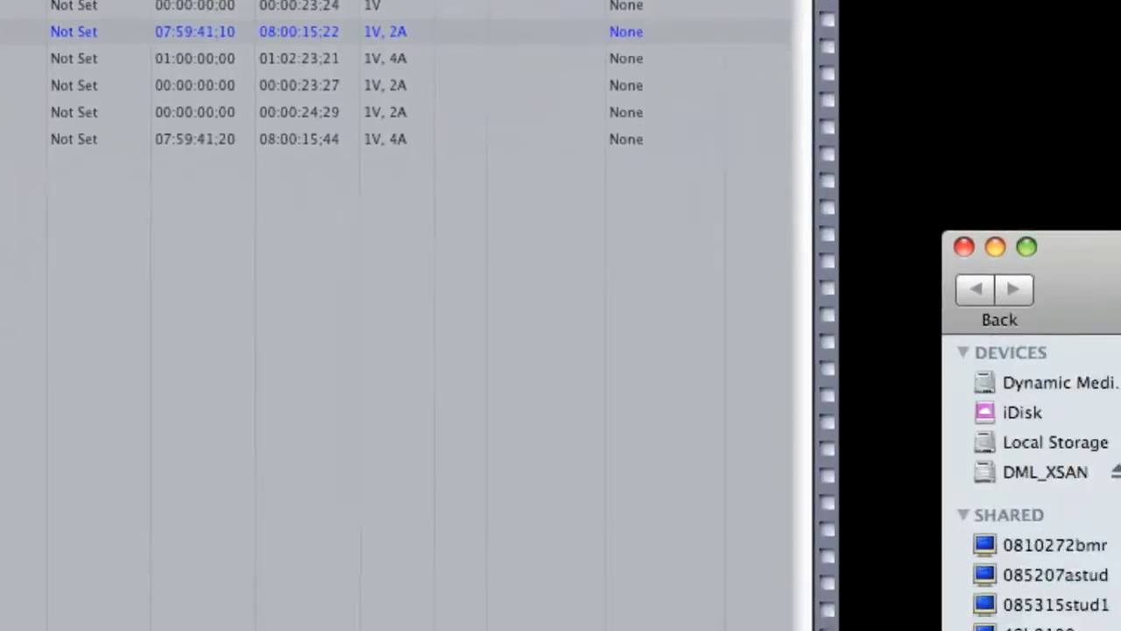
pyautogui.click(140, 220)
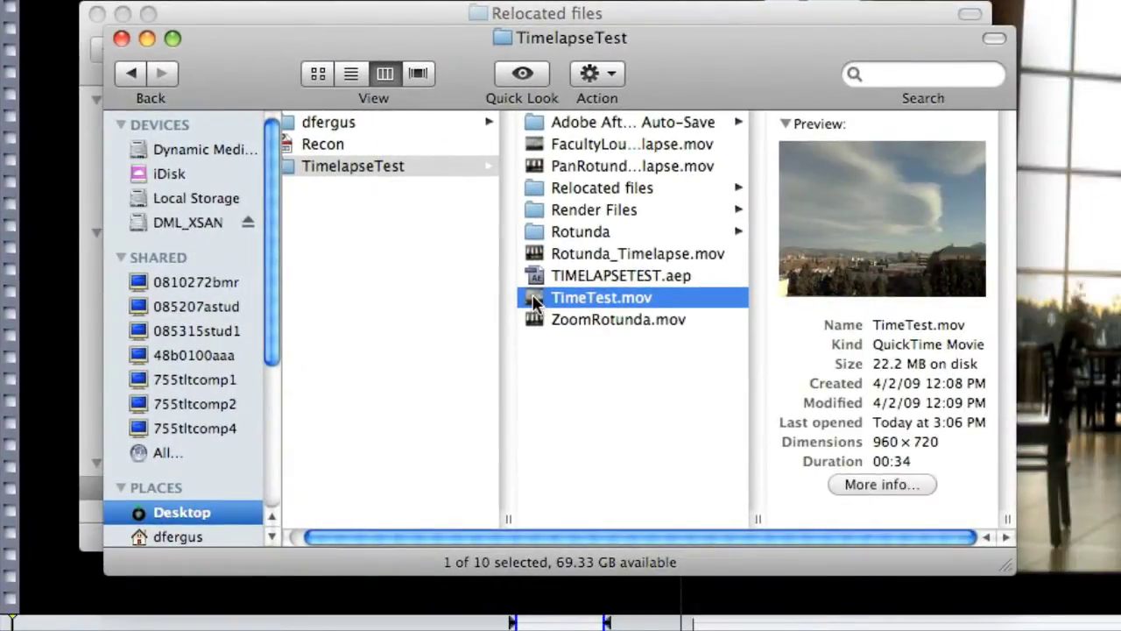
# Drag TimeTest.mov onto the Relocated files folder in Finder
pyautogui.moveTo(537, 295); pyautogui.dragTo(538, 191)
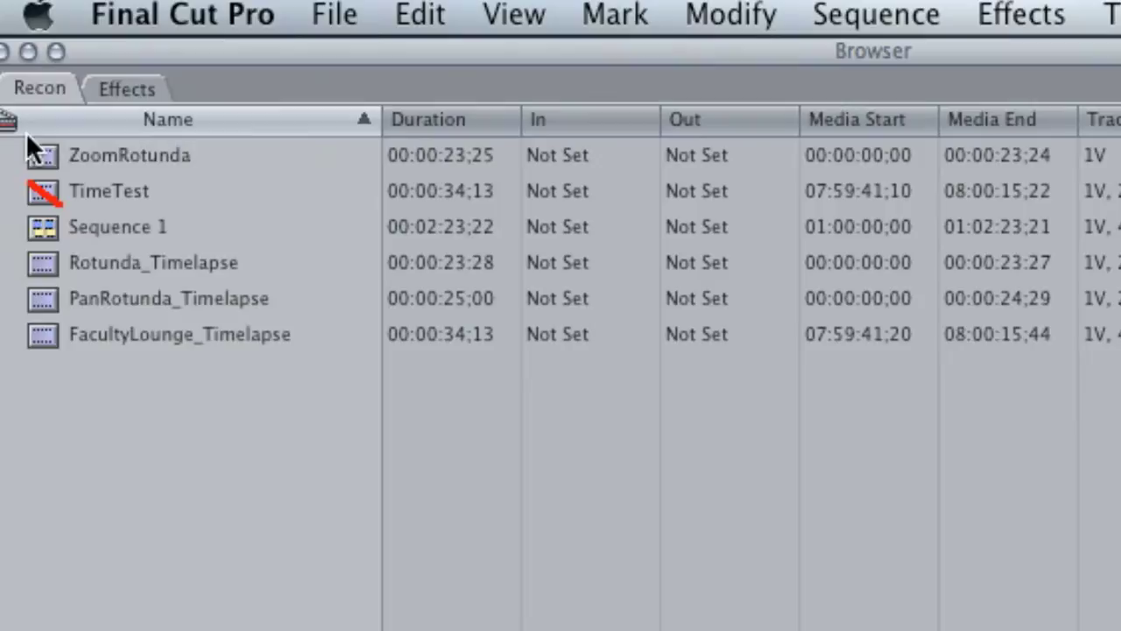
# Select the offline TimeTest clip and scrub the playhead over its Media Offline section
pyautogui.click(40, 193)
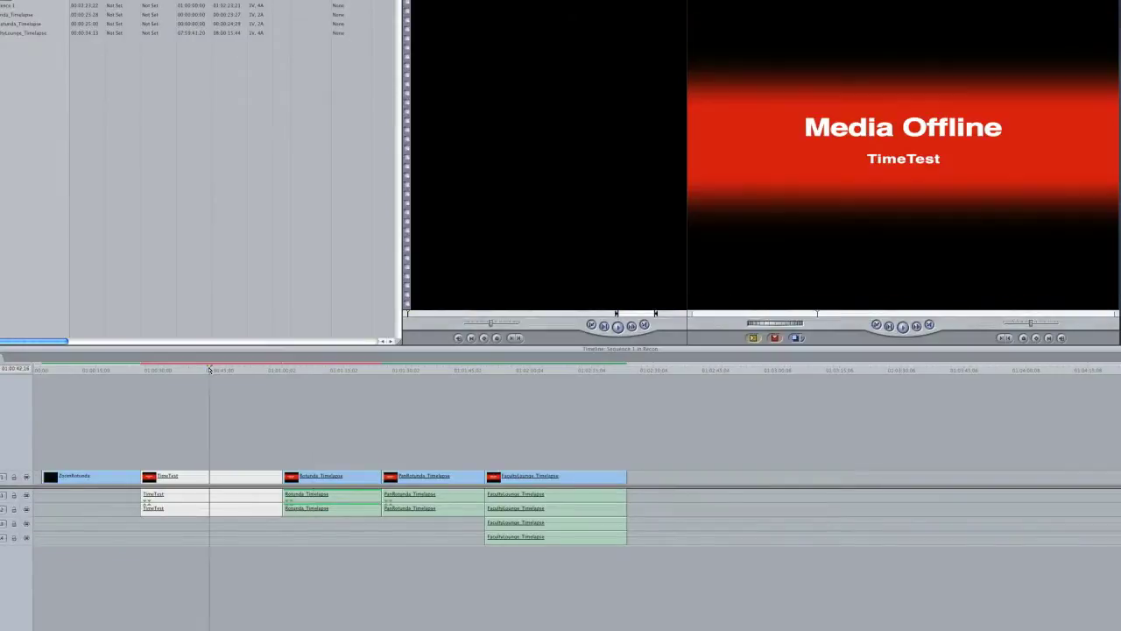
pyautogui.click(209, 369)
pyautogui.moveTo(209, 369); pyautogui.dragTo(198, 369)
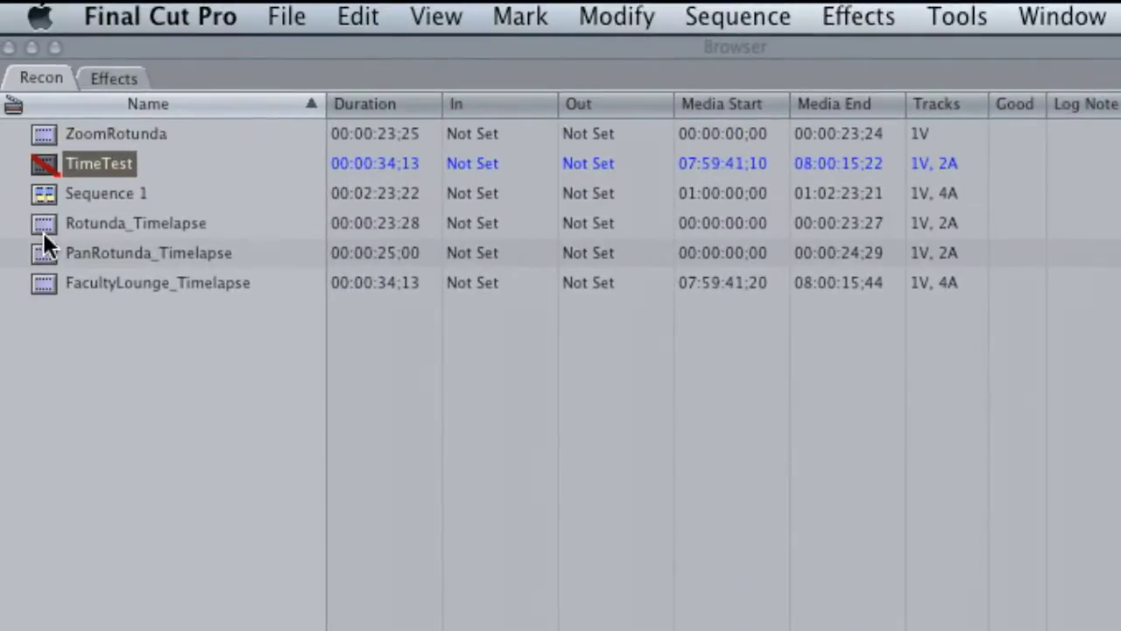
# Select Rotunda_Timelapse, PanRotunda_Timelapse and FacultyLounge_Timelapse together and reveal their files in Finder
pyautogui.keyDown('shift'); pyautogui.click(43, 230); pyautogui.keyUp('shift')
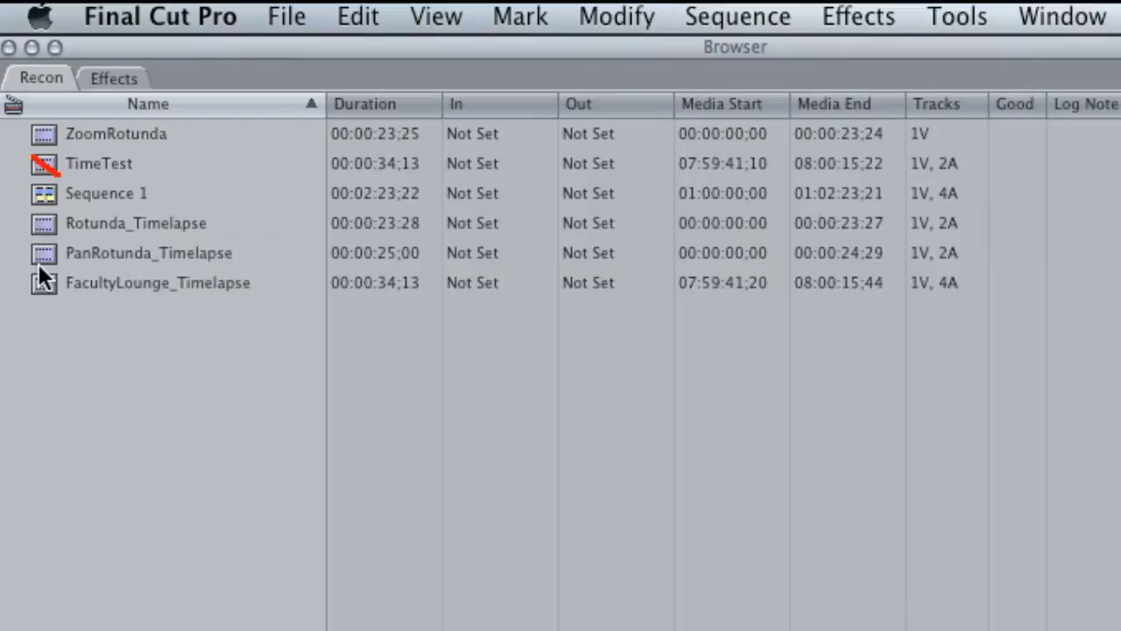
pyautogui.click(41, 275)
pyautogui.click(41, 252)
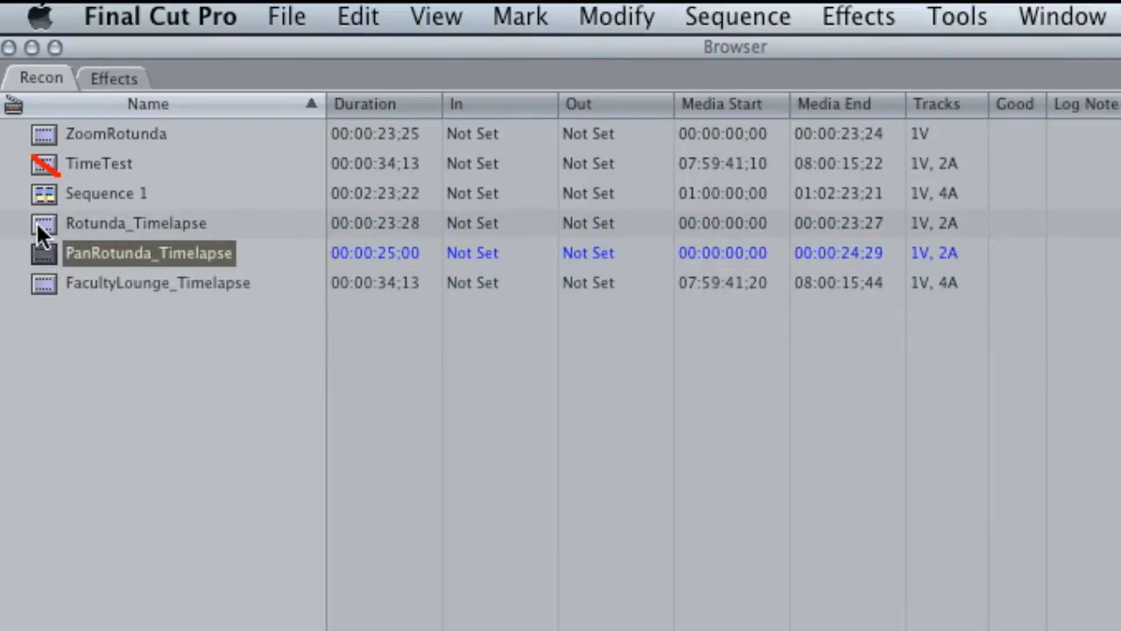
pyautogui.keyDown('shift'); pyautogui.click(37, 224); pyautogui.keyUp('shift')
pyautogui.click(43, 253)
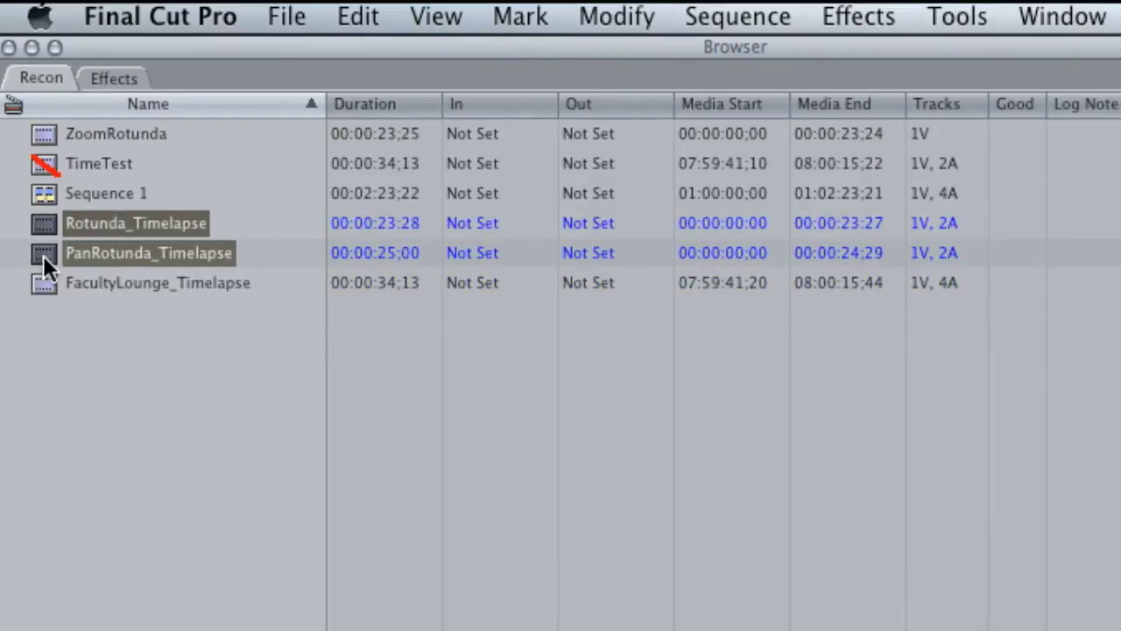
pyautogui.keyDown('shift'); pyautogui.click(43, 280); pyautogui.keyUp('shift')
pyautogui.rightClick(42, 280)
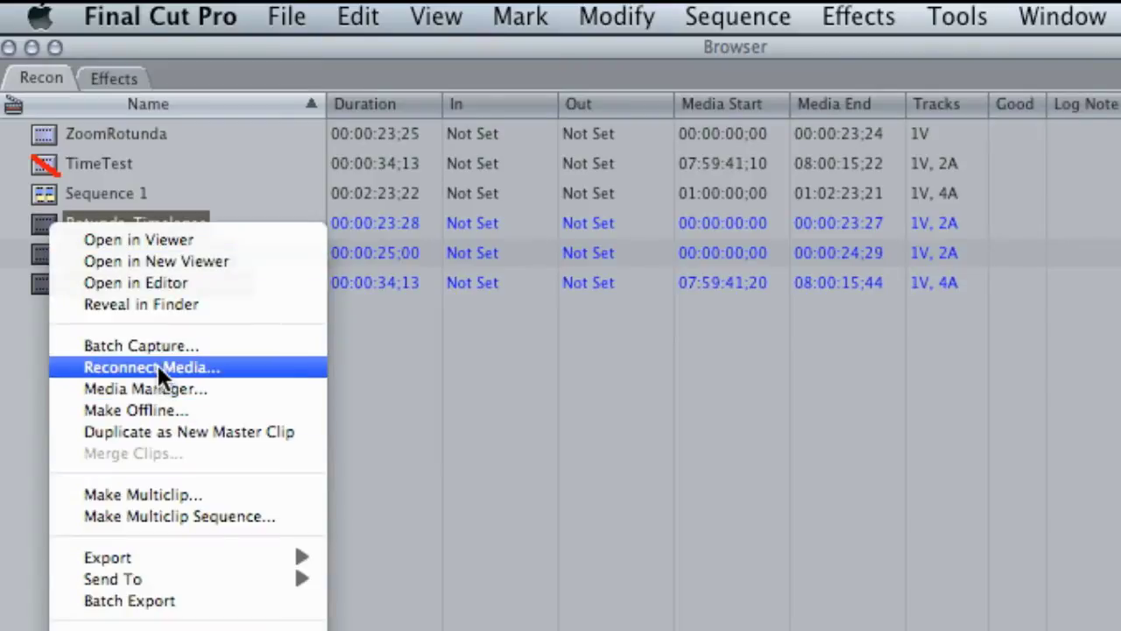
pyautogui.click(145, 309)
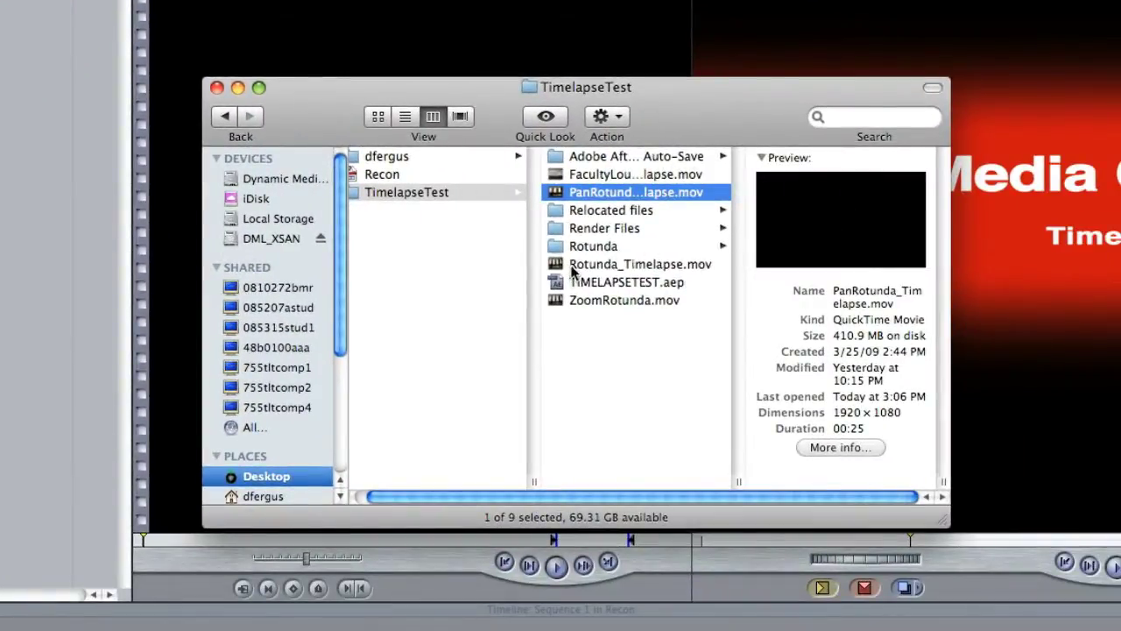
# Move PanRotunda_Timelapse.mov, Rotunda_Timelapse.mov and ZoomRotunda.mov into the Relocated files folder
pyautogui.keyDown('super'); pyautogui.click(578, 265); pyautogui.keyUp('super')
pyautogui.keyDown('super'); pyautogui.click(587, 304); pyautogui.keyUp('super')
pyautogui.moveTo(557, 265); pyautogui.dragTo(578, 212)
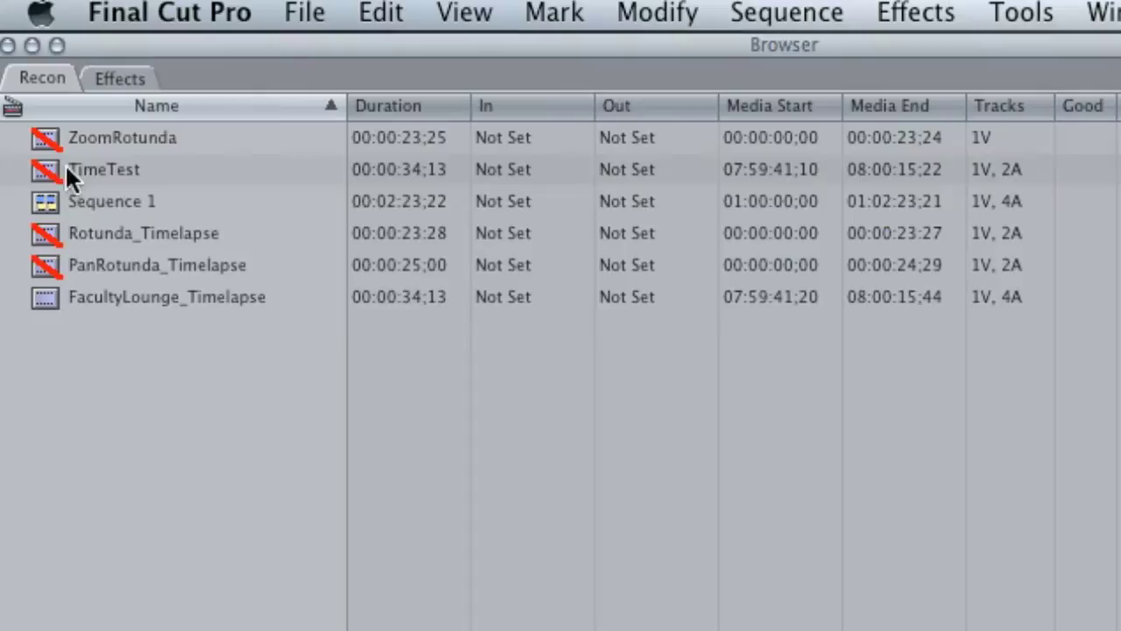
# Park the playhead on ZoomRotunda and select ZoomRotunda, TimeTest, Rotunda_Timelapse and PanRotunda_Timelapse
pyautogui.click(40, 296)
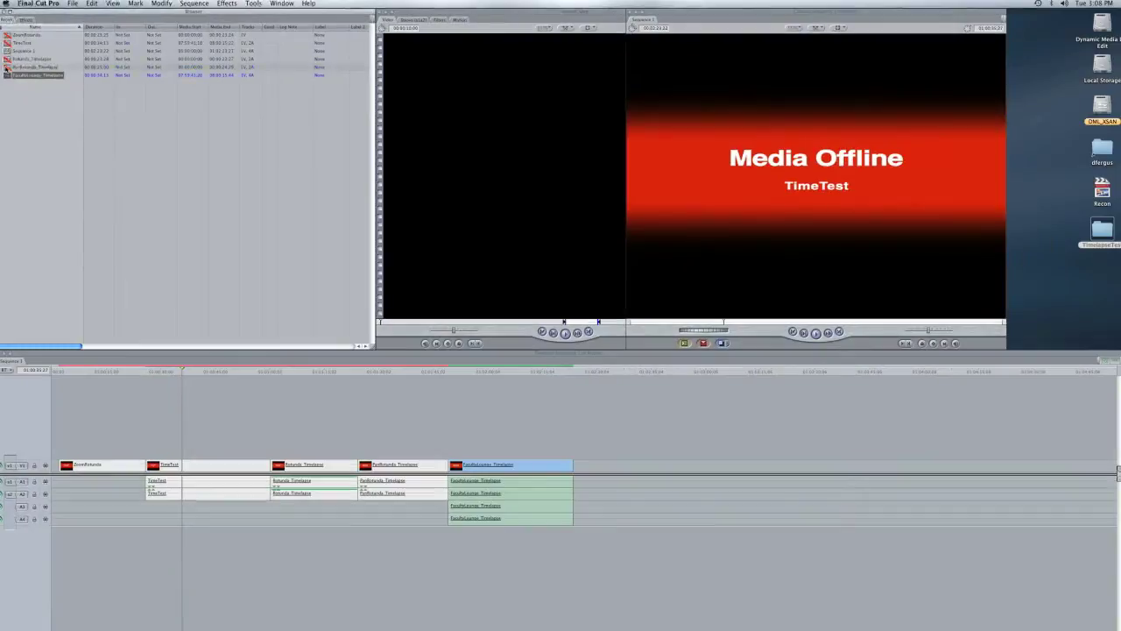
pyautogui.click(7, 66)
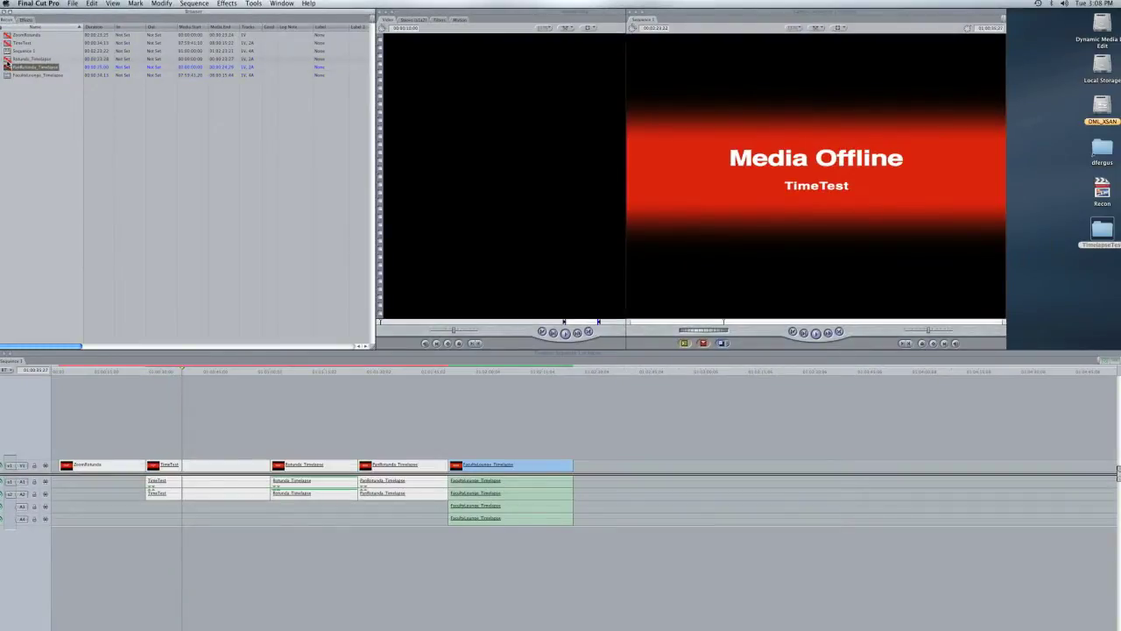
pyautogui.click(103, 372)
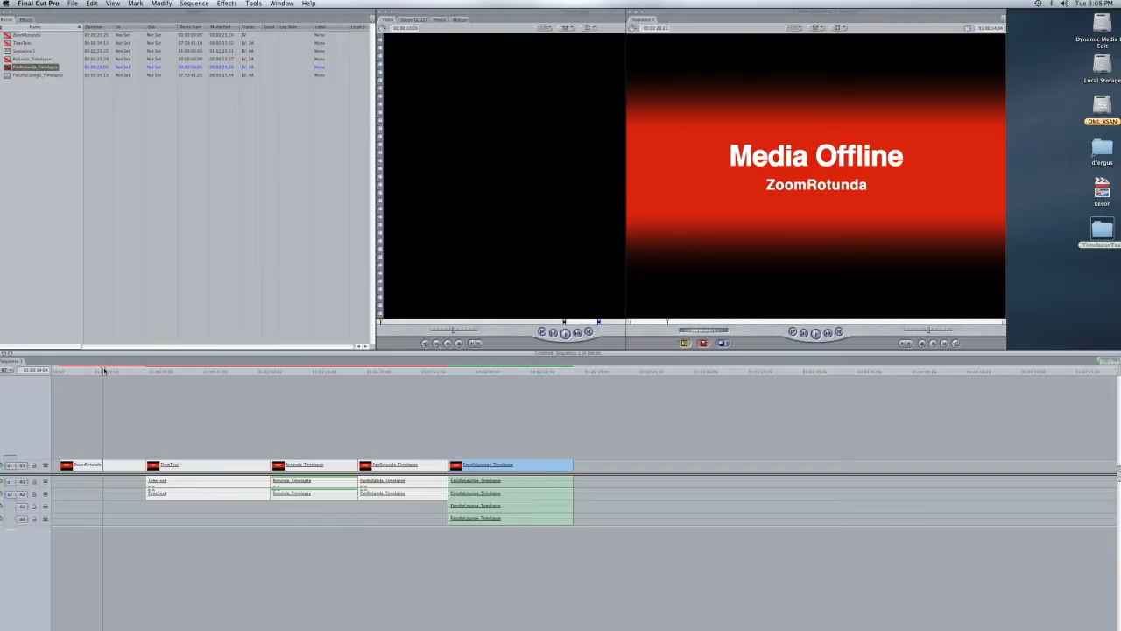
pyautogui.keyDown('shift'); pyautogui.click(7, 59); pyautogui.keyUp('shift')
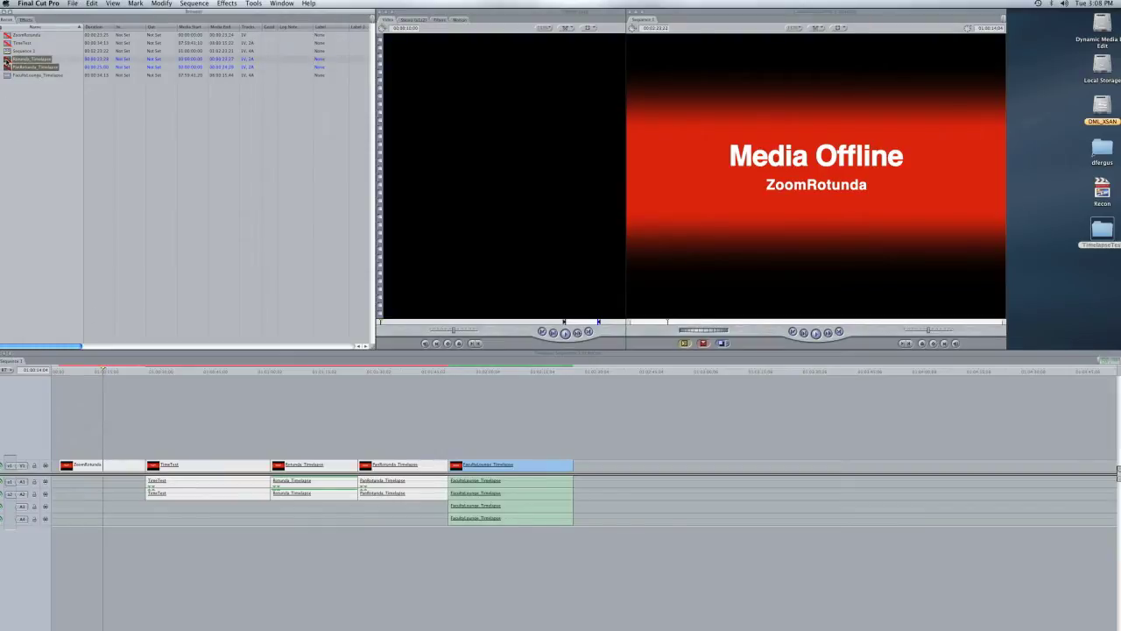
pyautogui.keyDown('super'); pyautogui.click(7, 42); pyautogui.keyUp('super')
pyautogui.keyDown('super'); pyautogui.click(7, 35); pyautogui.keyUp('super')
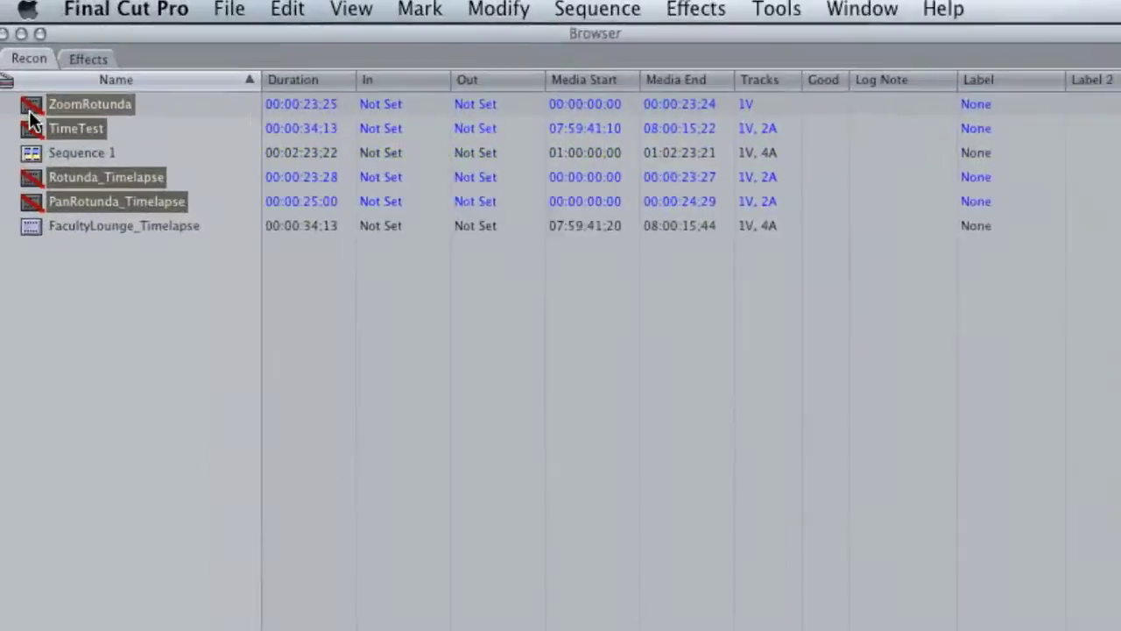
# Use Reconnect Media to locate the four offline clips in TimelapseTest > Relocated files
pyautogui.rightClick(10, 50)
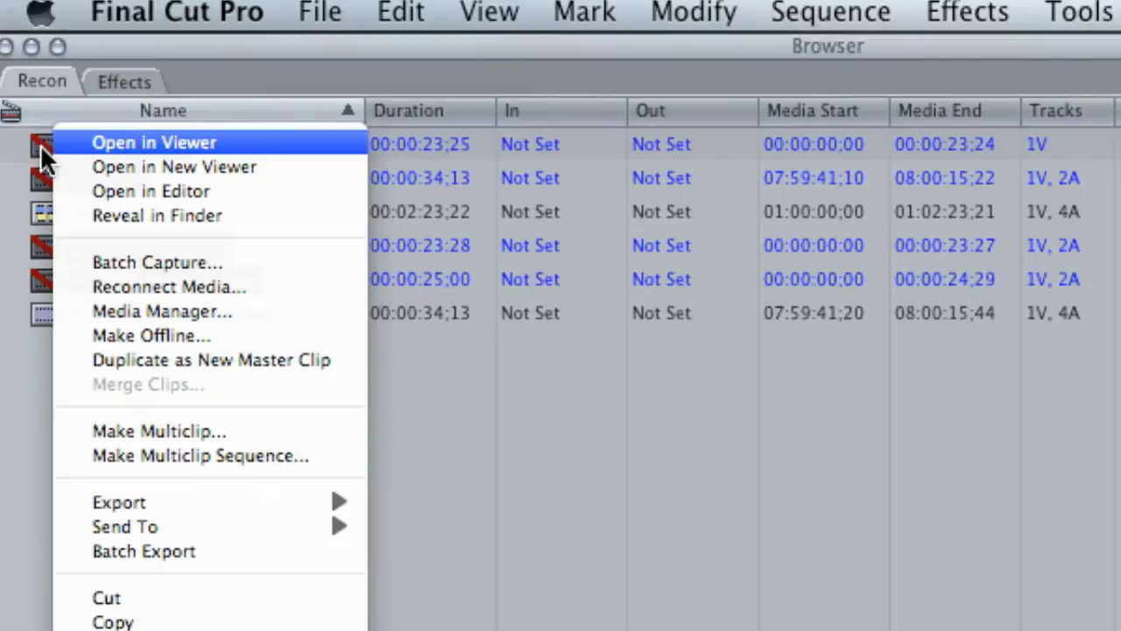
pyautogui.click(113, 277)
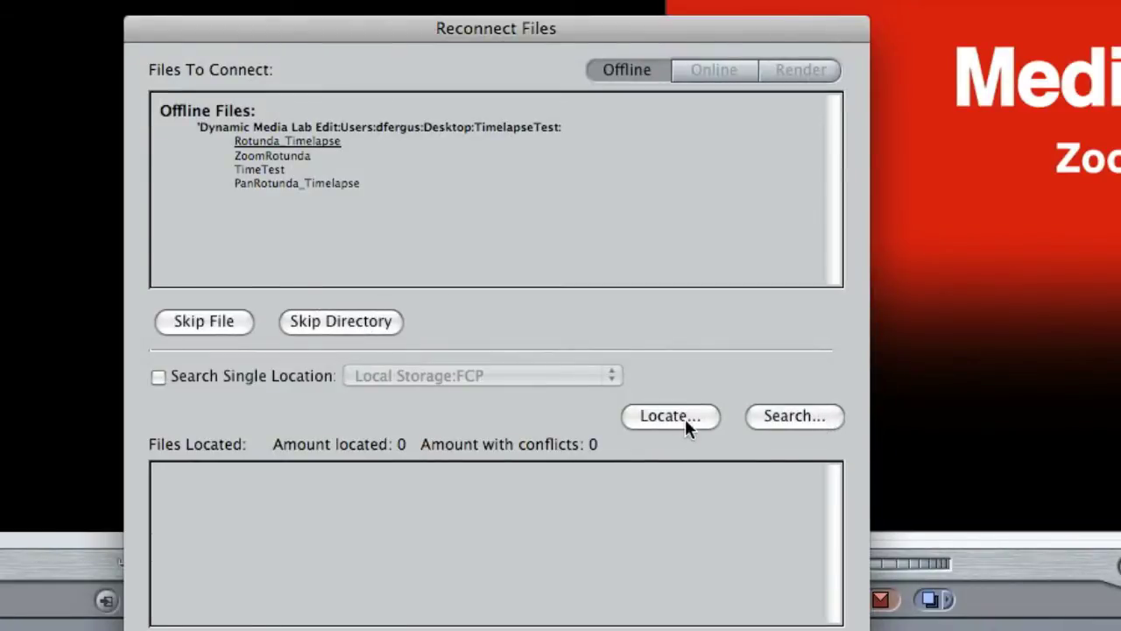
pyautogui.click(677, 414)
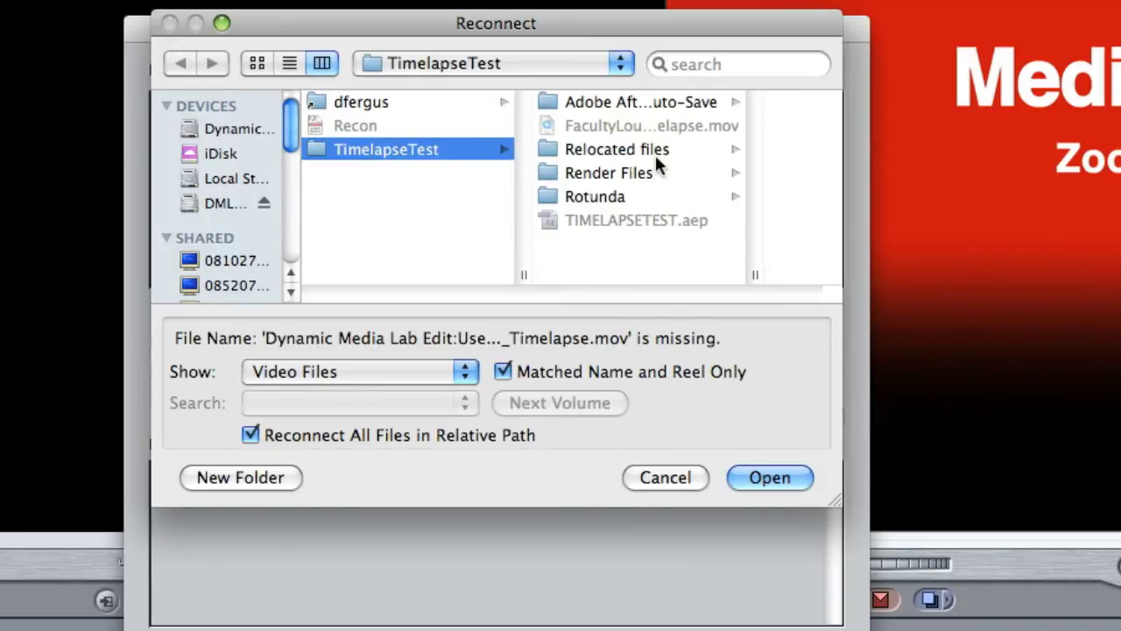
pyautogui.click(578, 148)
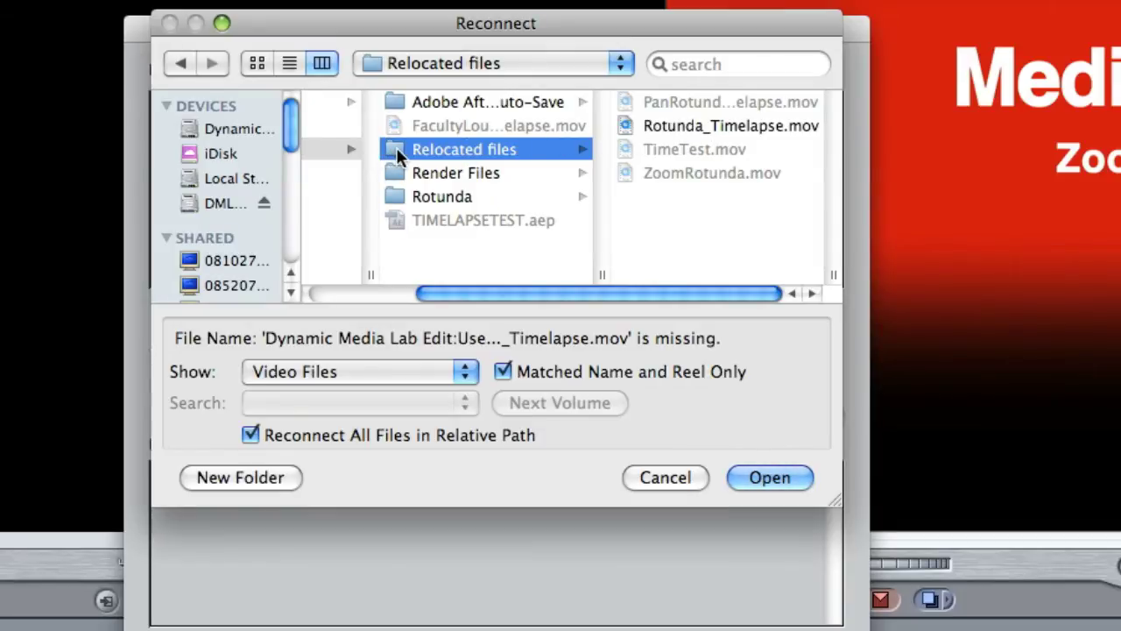
pyautogui.click(760, 473)
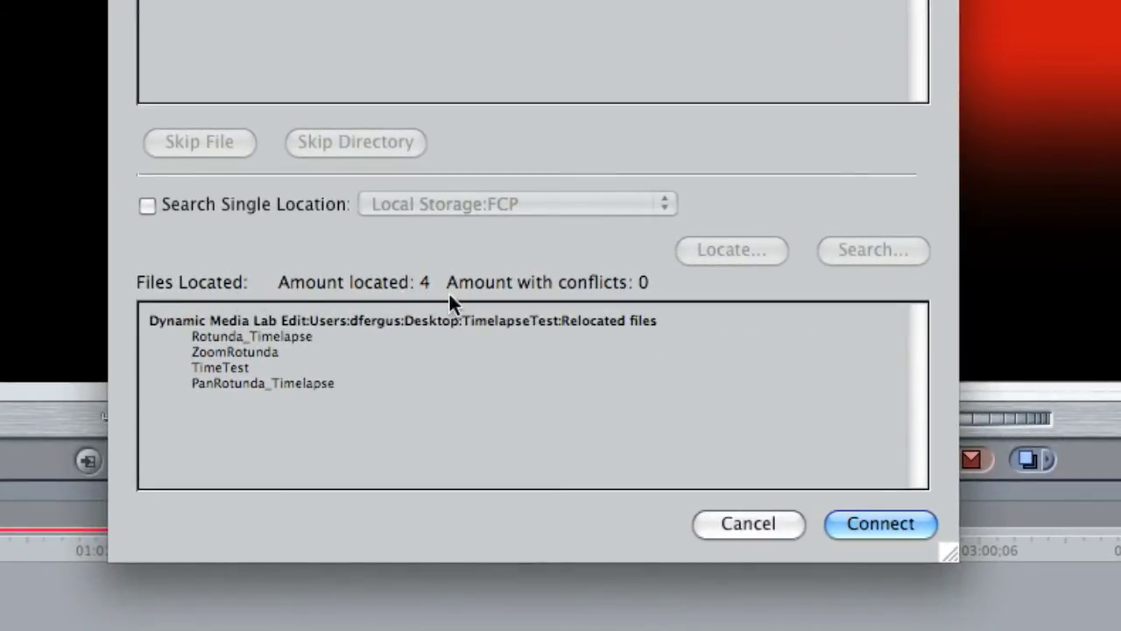
# Connect the four located clips, then scrub Sequence 1 to confirm their footage is back
pyautogui.click(876, 524)
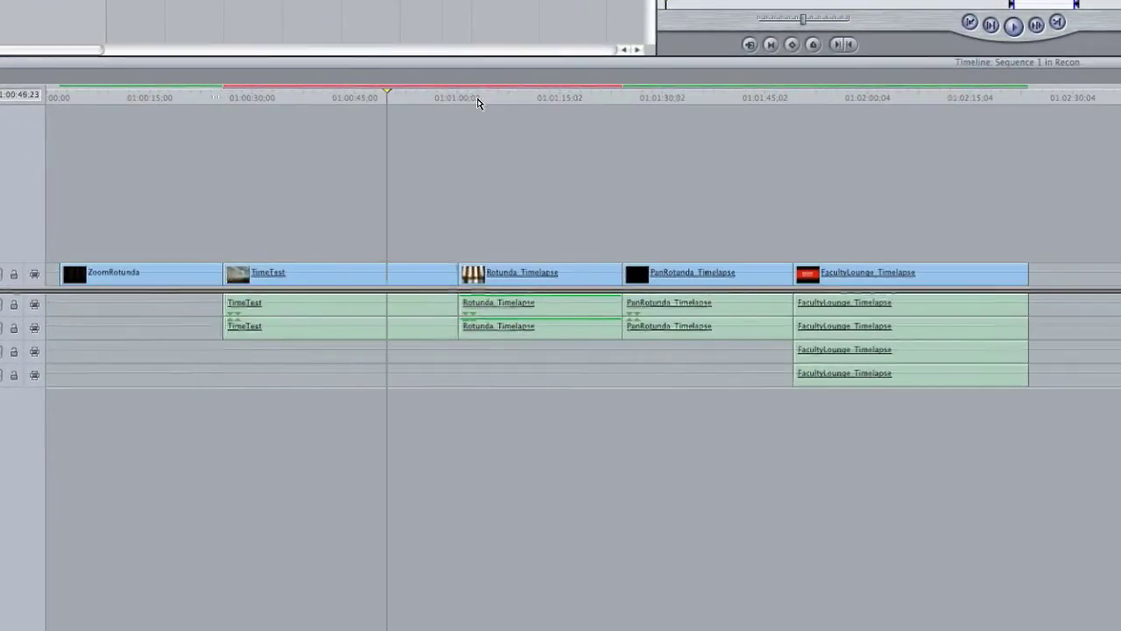
pyautogui.moveTo(477, 103); pyautogui.dragTo(822, 129)
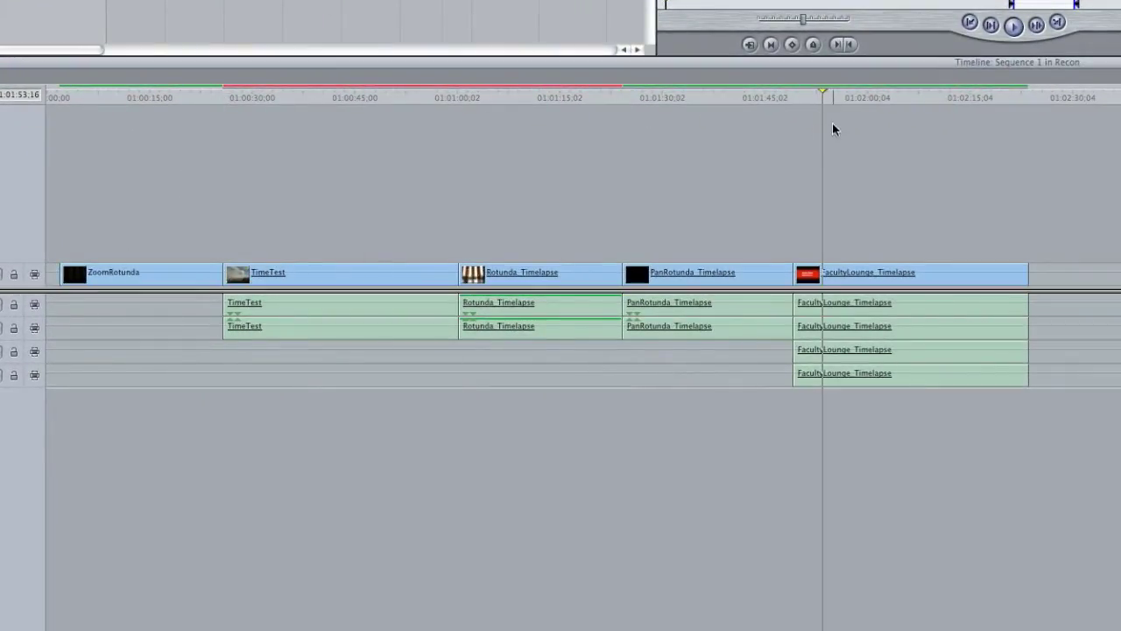
pyautogui.click(881, 91)
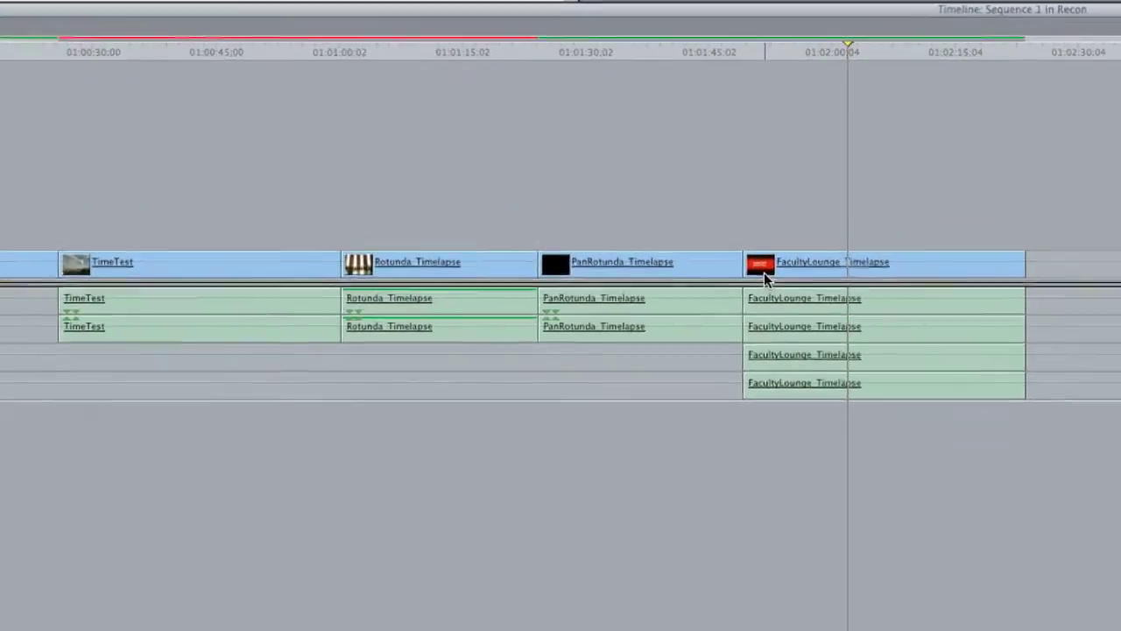
pyautogui.click(812, 286)
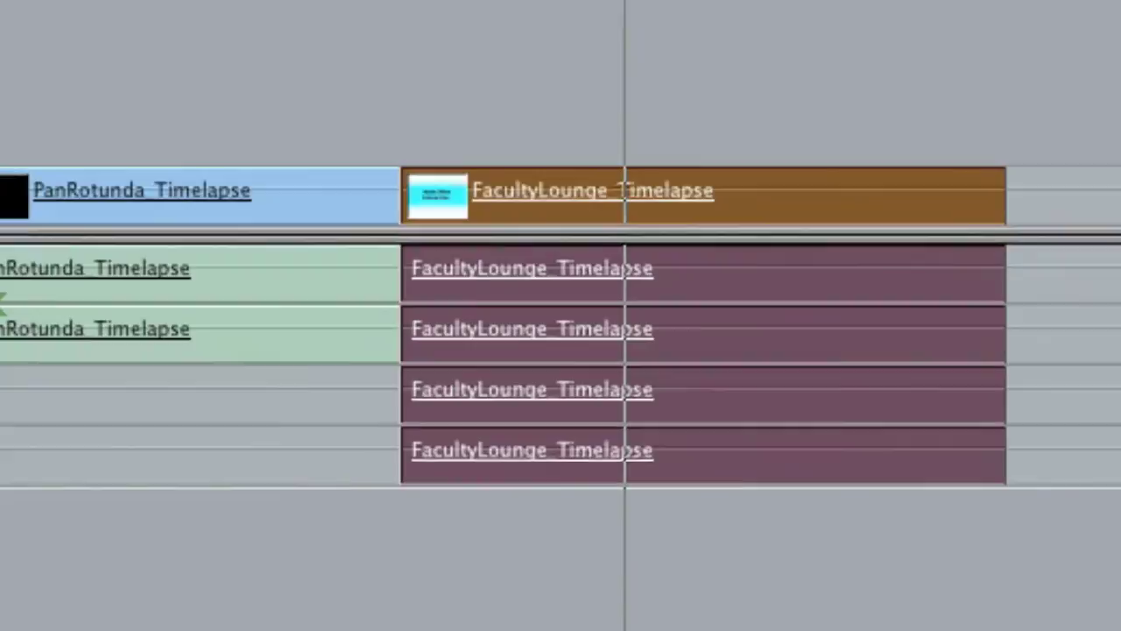
pyautogui.click(515, 211)
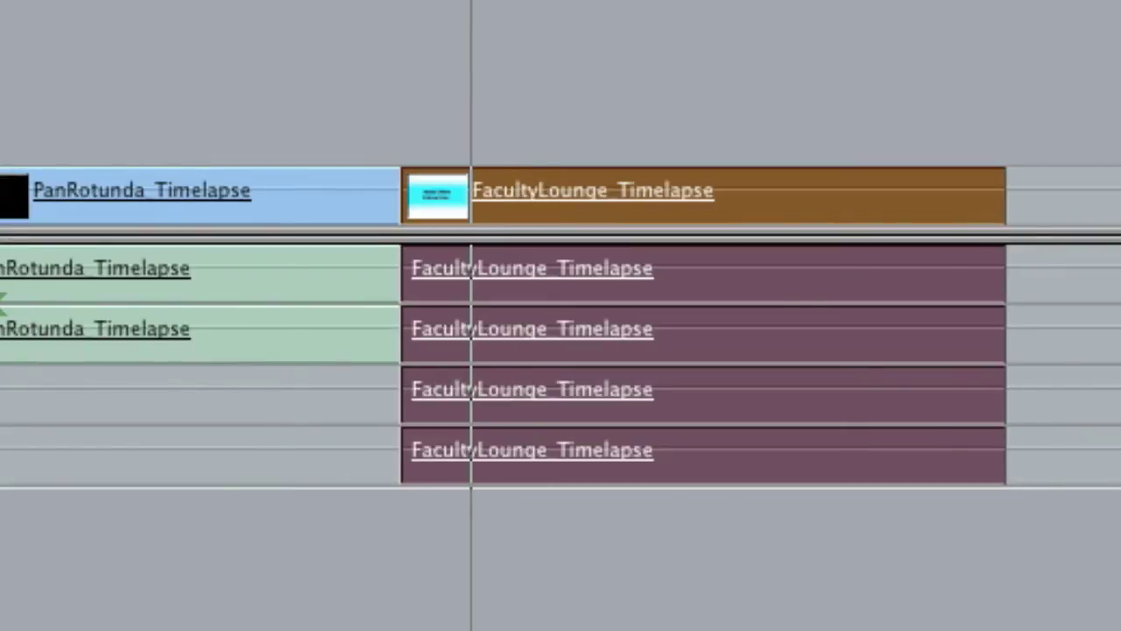
pyautogui.press('super+shift+a')
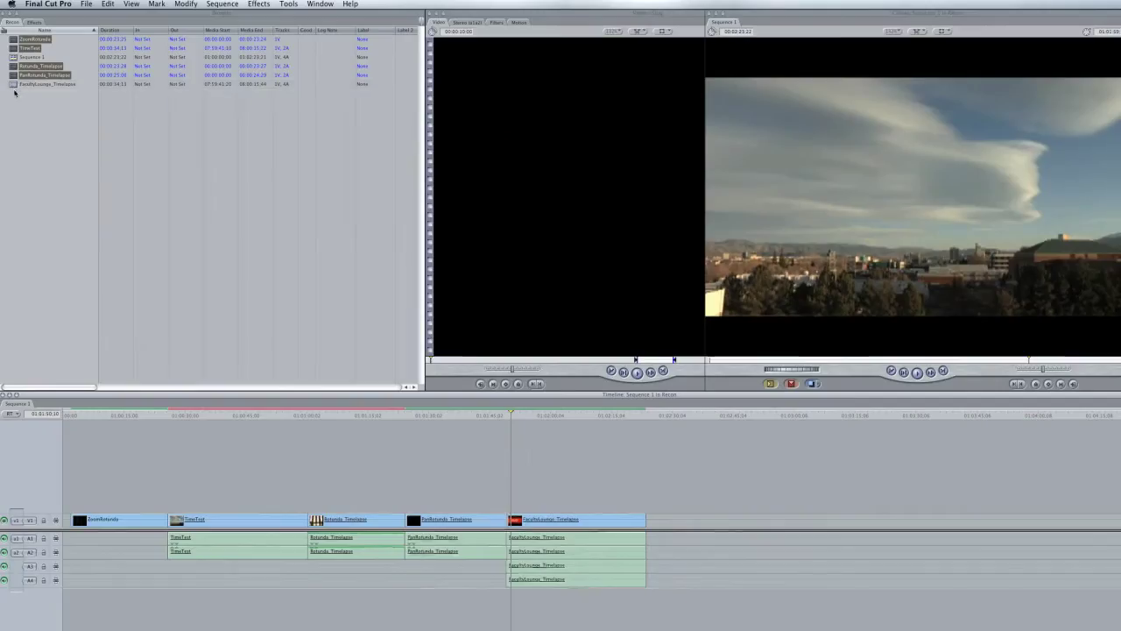
# Reveal FacultyLounge_Timelapse in Finder and rename its movie to FacultyLounge_Timelapse2.mov
pyautogui.click(13, 83)
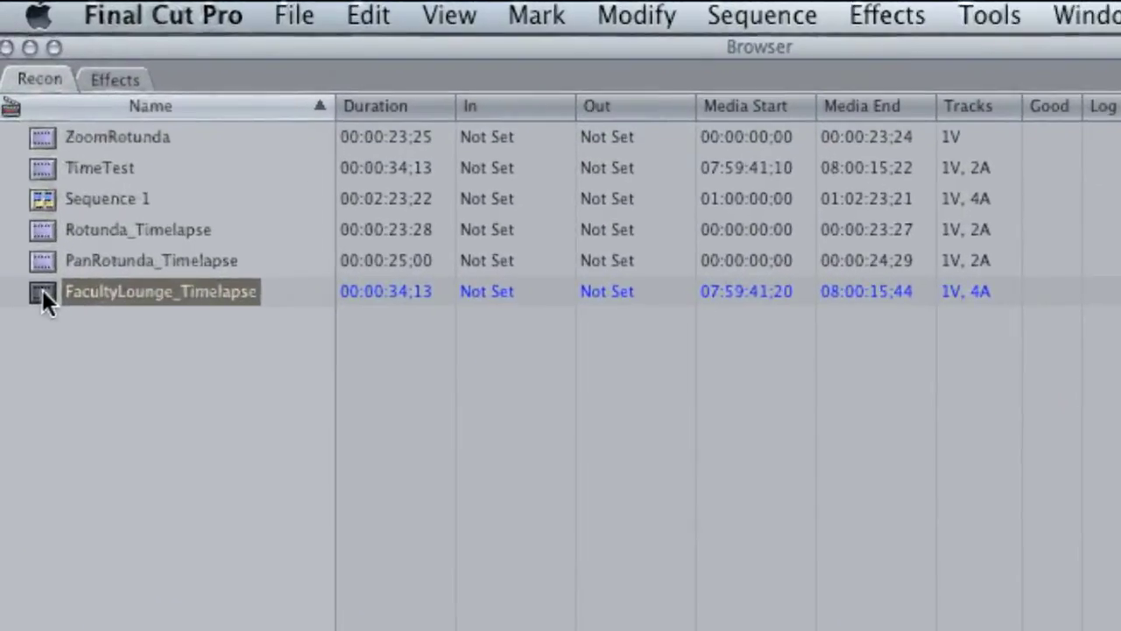
pyautogui.rightClick(38, 289)
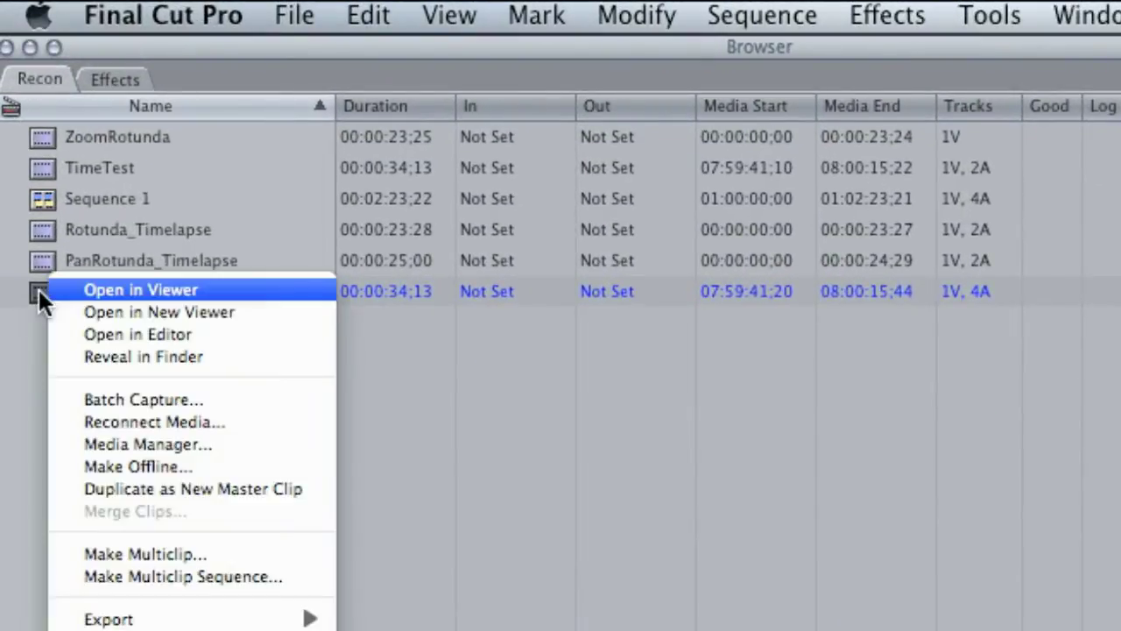
pyautogui.click(156, 357)
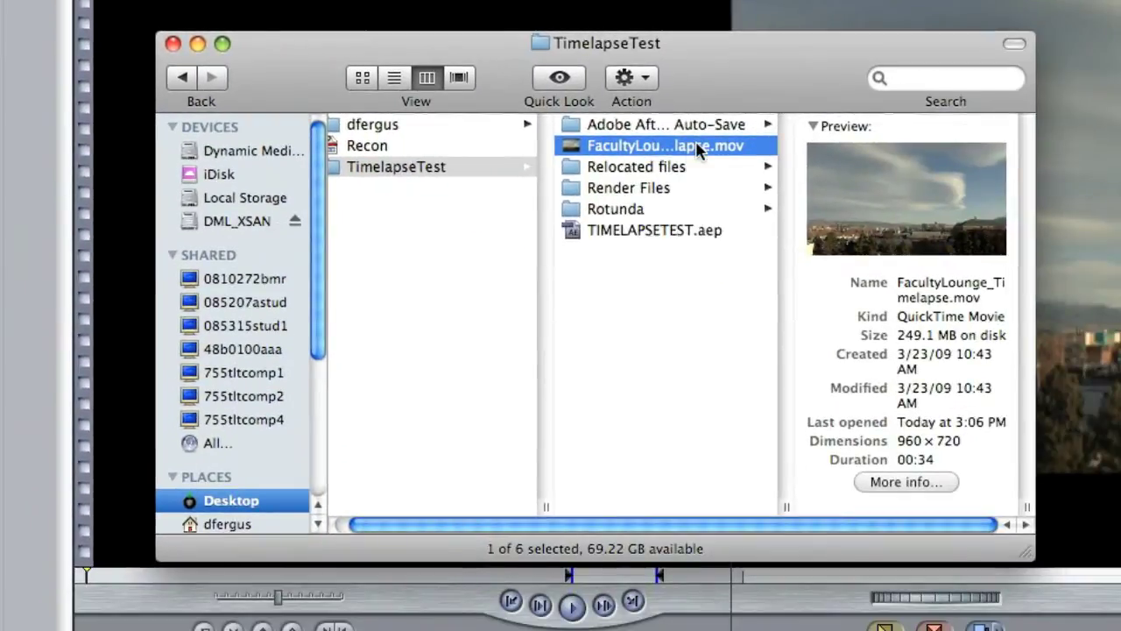
pyautogui.click(703, 151)
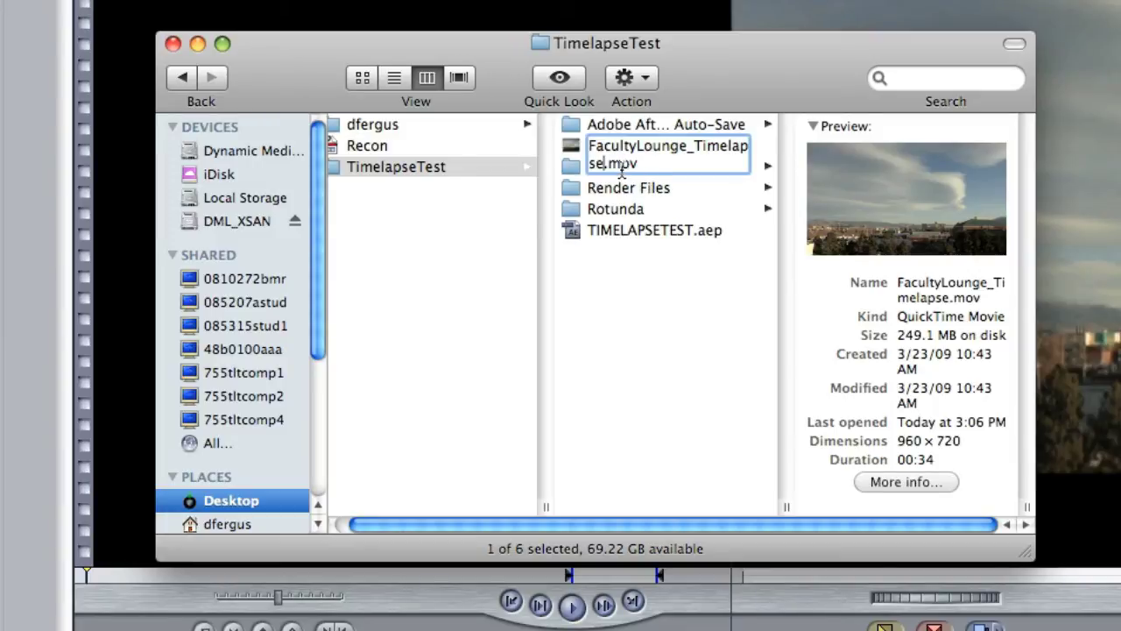
pyautogui.write('2')
pyautogui.press('Return')
pyautogui.click(633, 264)
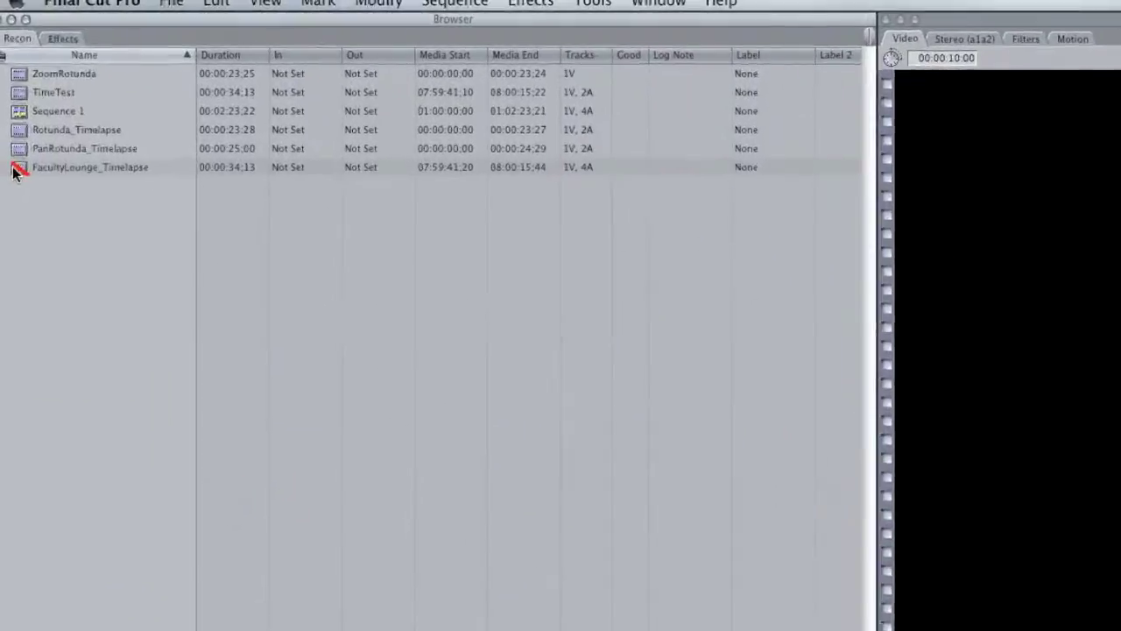
# Reconnect FacultyLounge_Timelapse to FacultyLounge_Timelapse2.mov, with Matched Name and Reel Only unchecked
pyautogui.rightClick(10, 68)
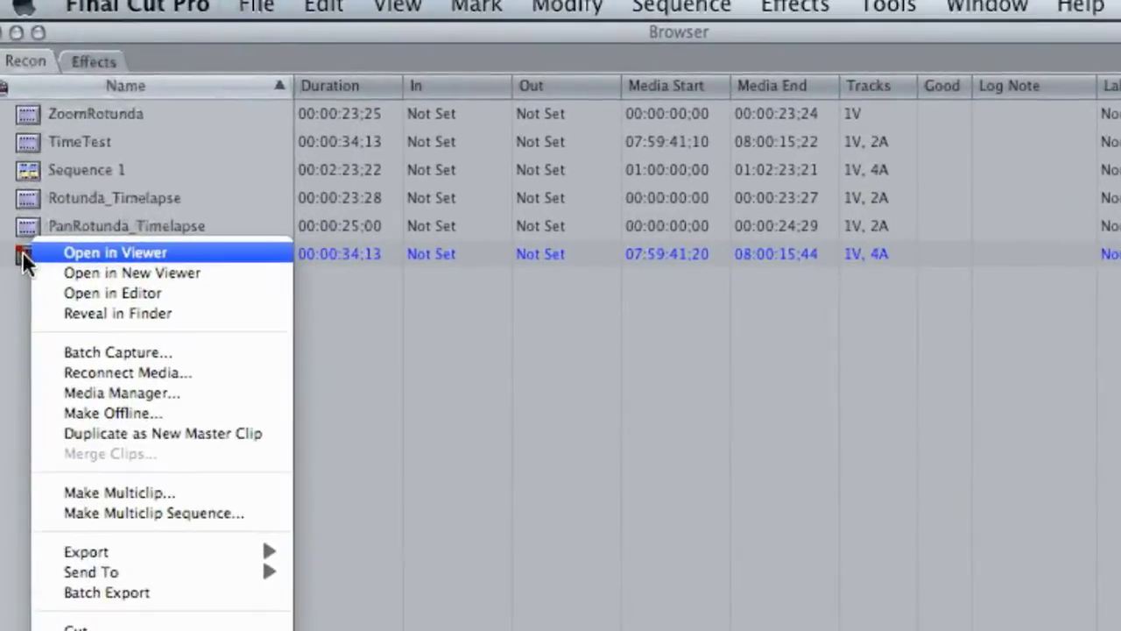
pyautogui.click(78, 370)
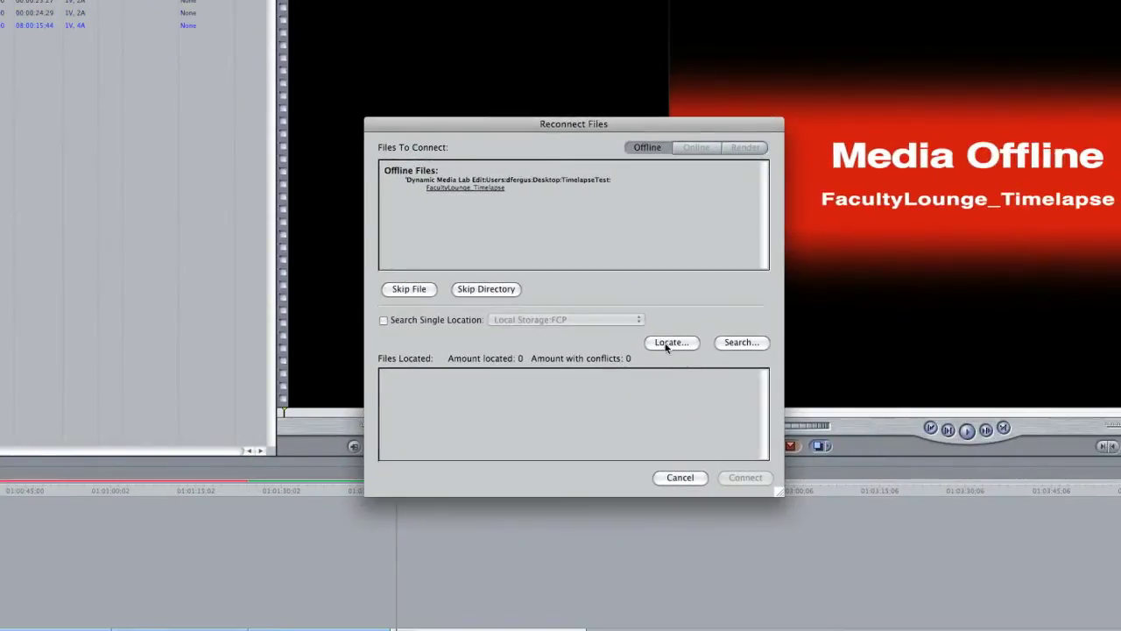
pyautogui.click(671, 342)
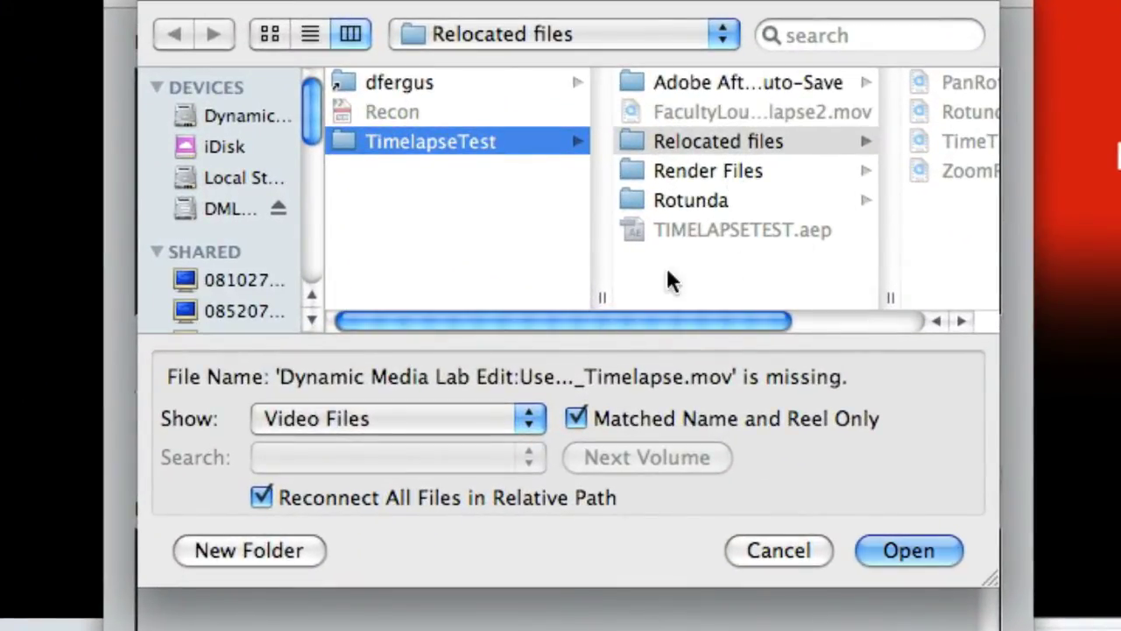
pyautogui.click(710, 117)
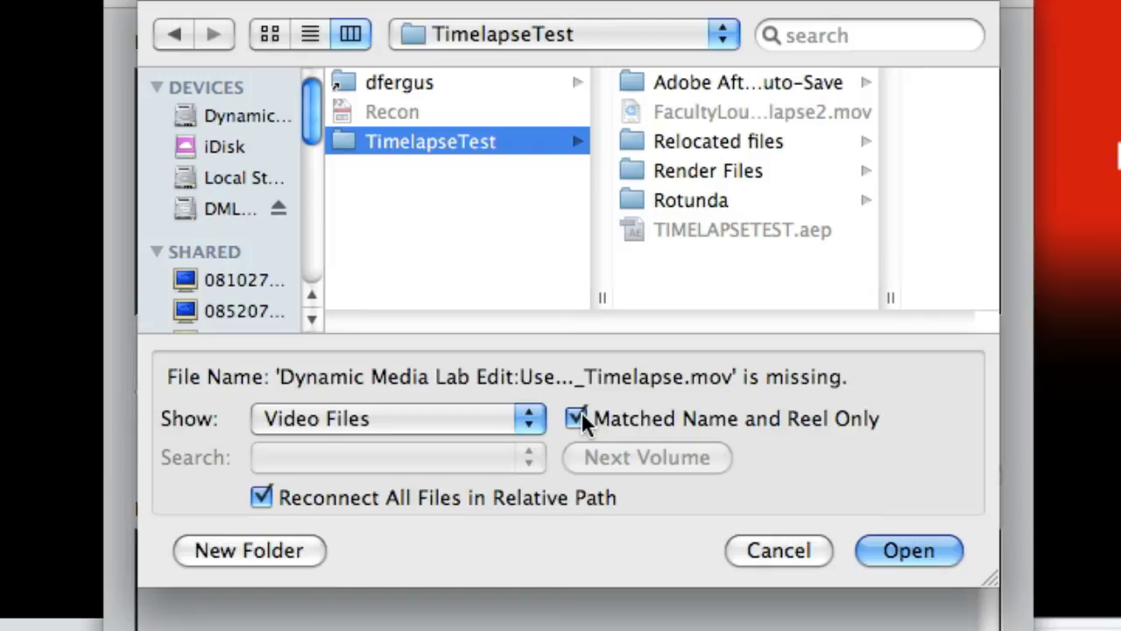
pyautogui.click(581, 414)
pyautogui.click(681, 110)
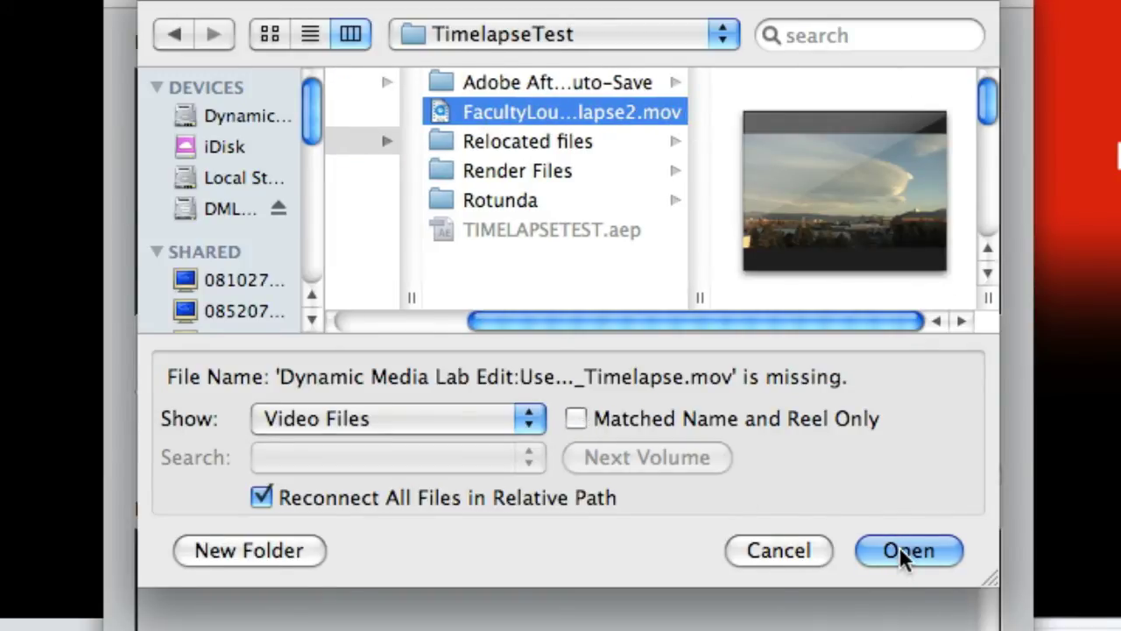
pyautogui.click(899, 545)
pyautogui.click(944, 568)
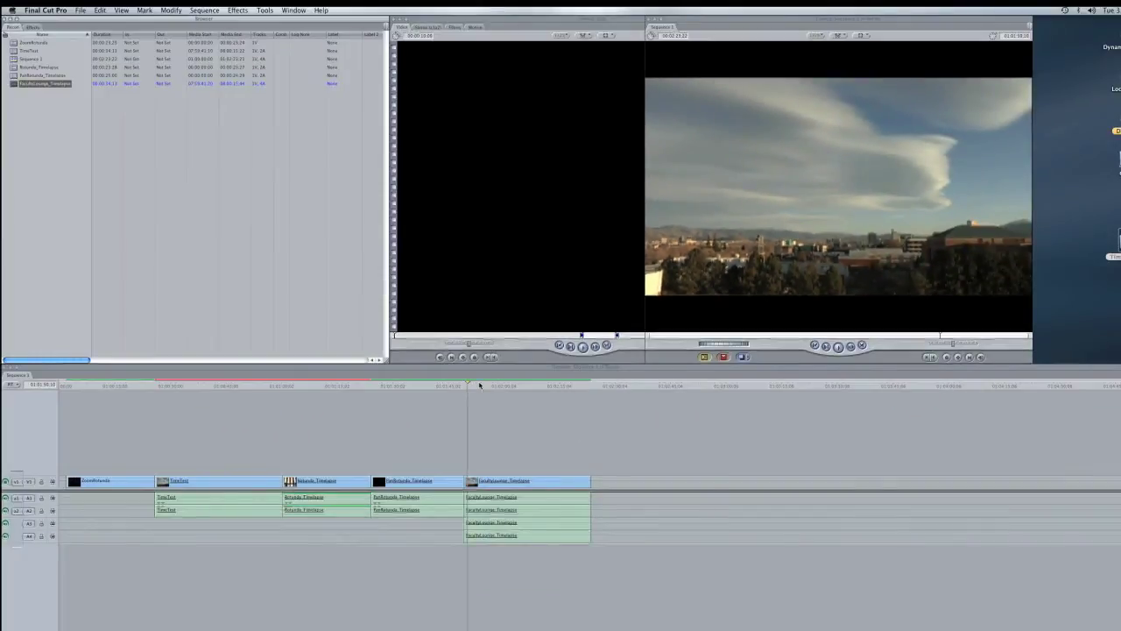
pyautogui.moveTo(480, 385); pyautogui.dragTo(298, 386)
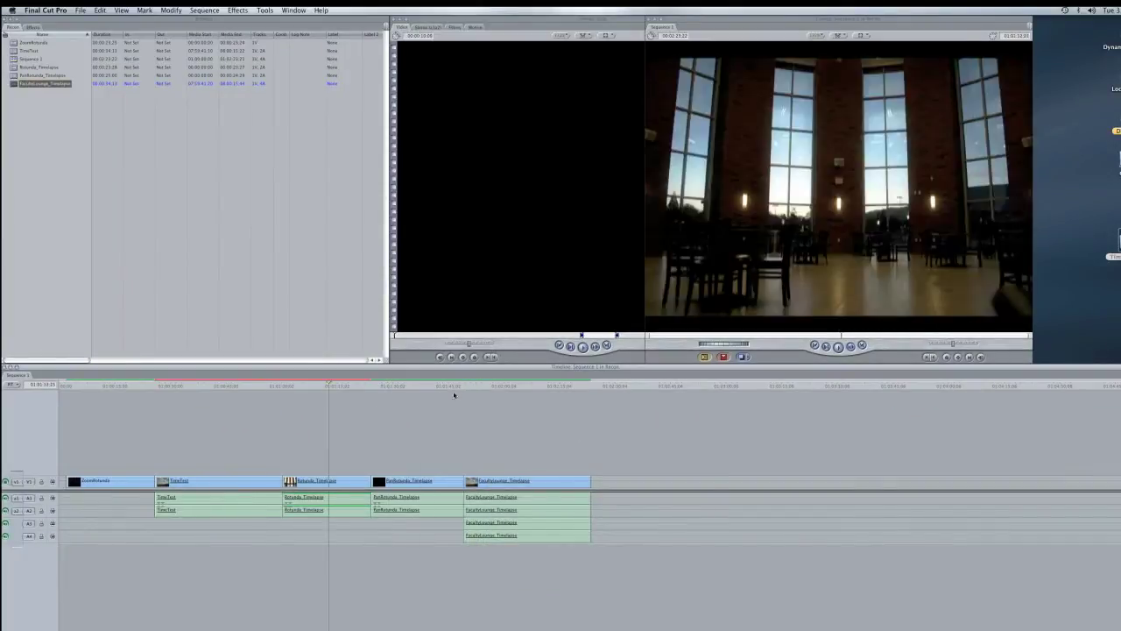
pyautogui.moveTo(298, 386); pyautogui.dragTo(496, 386)
pyautogui.click(17, 100)
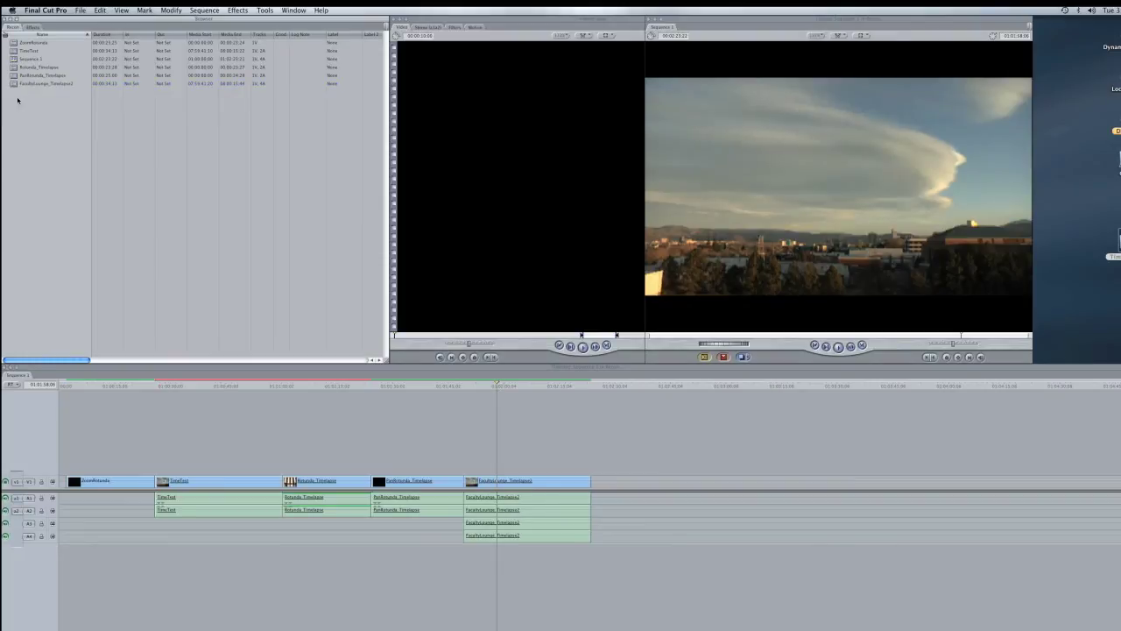